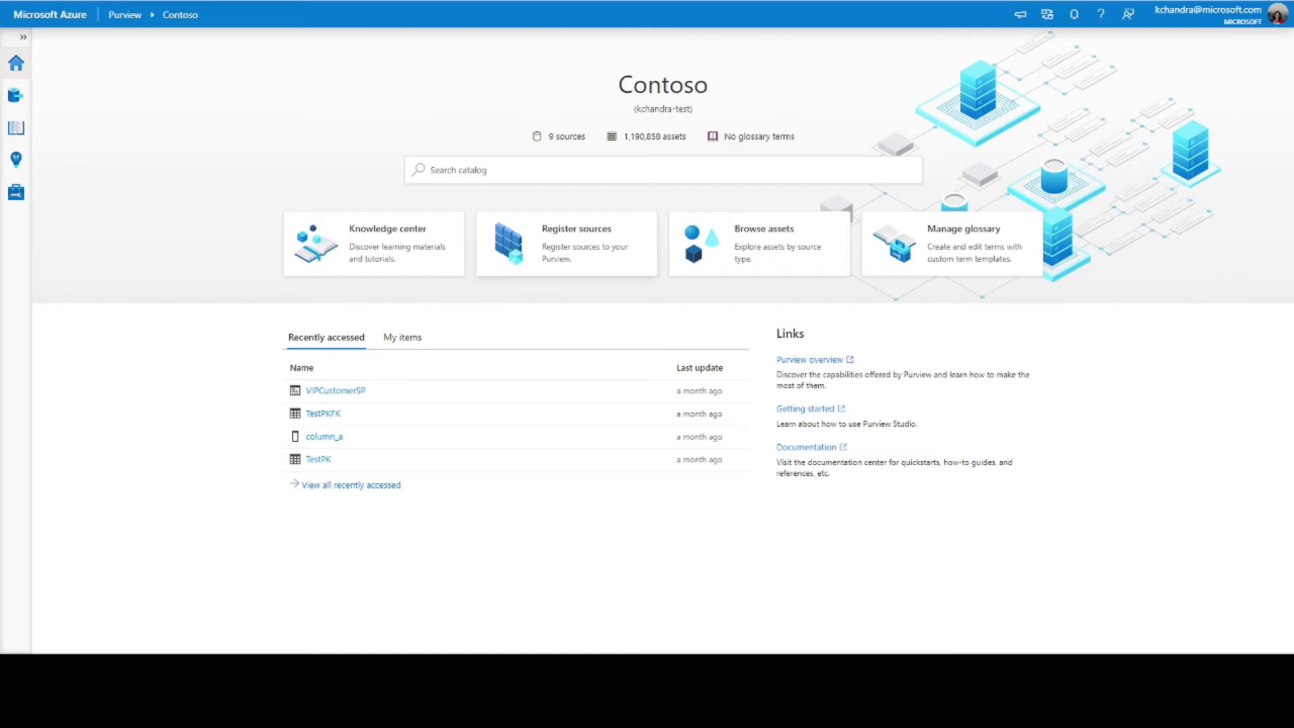
Open the Sources map showing Demo-Collection and its 9 registered sources.
left_click(549, 252)
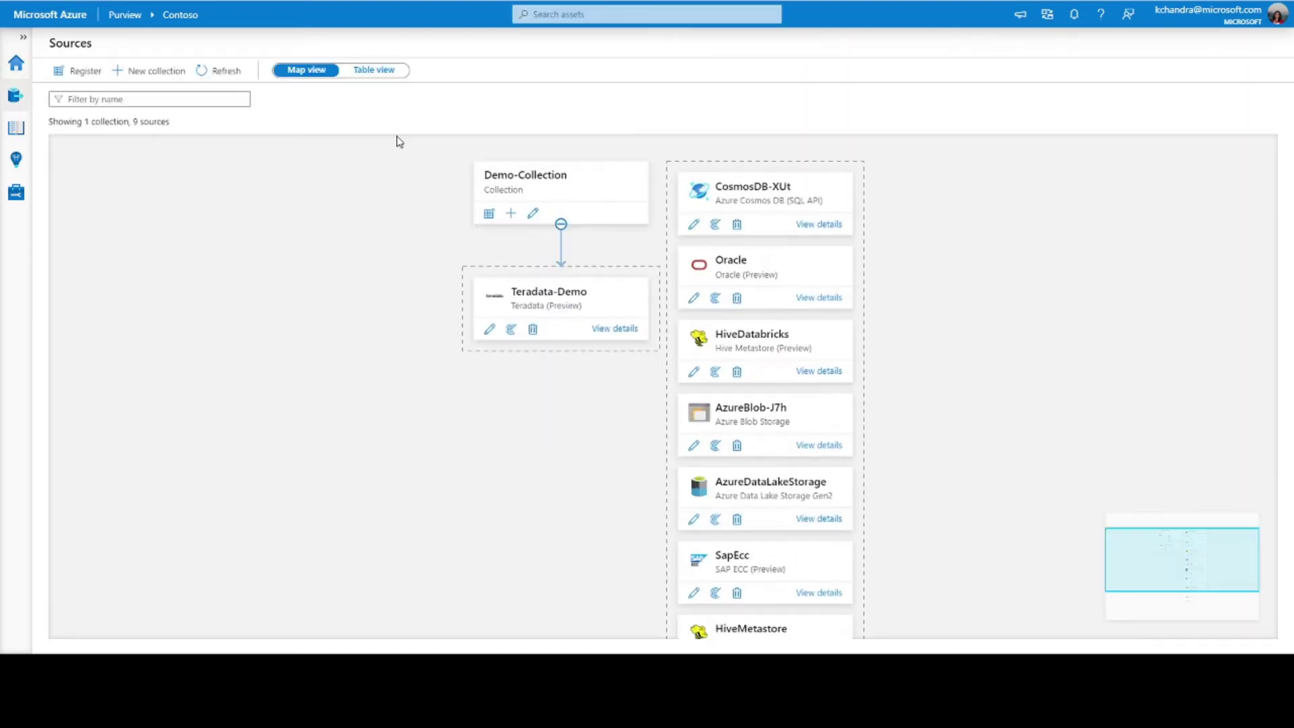
Choose SAP ECC (Preview) from Services and apps as the new source type.
left_click(84, 73)
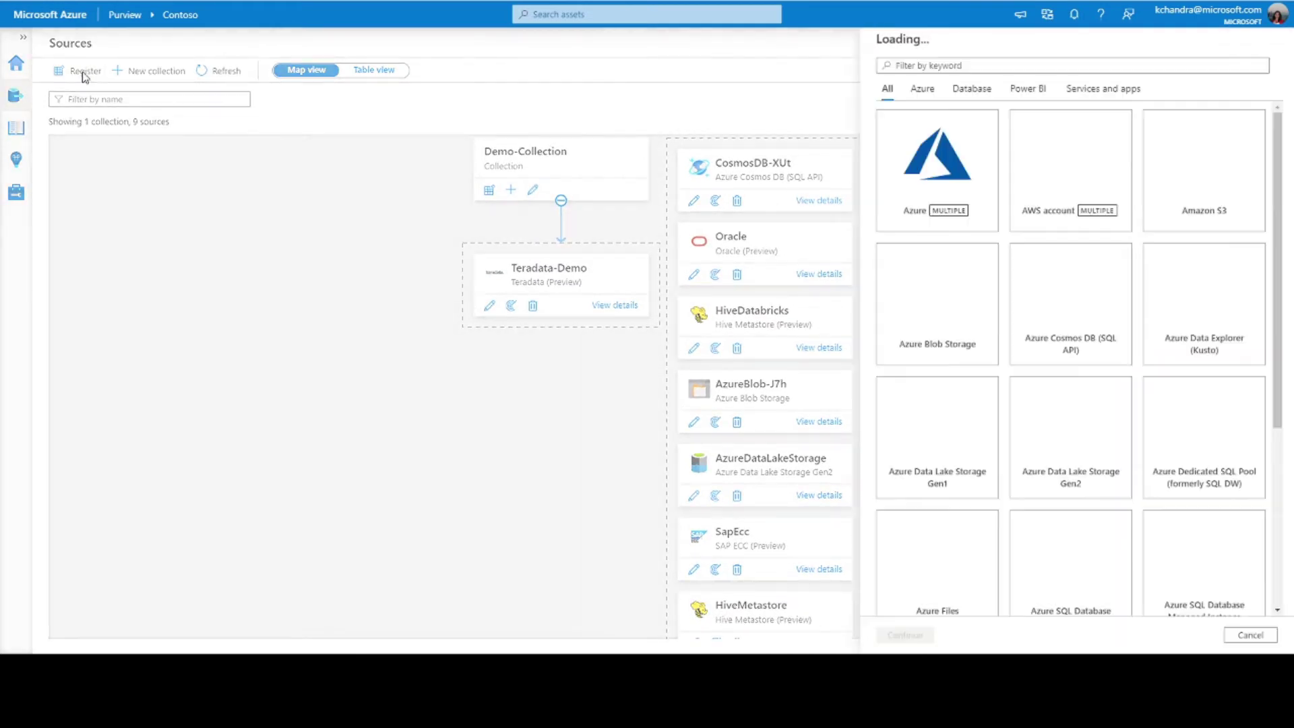
left_click(1072, 89)
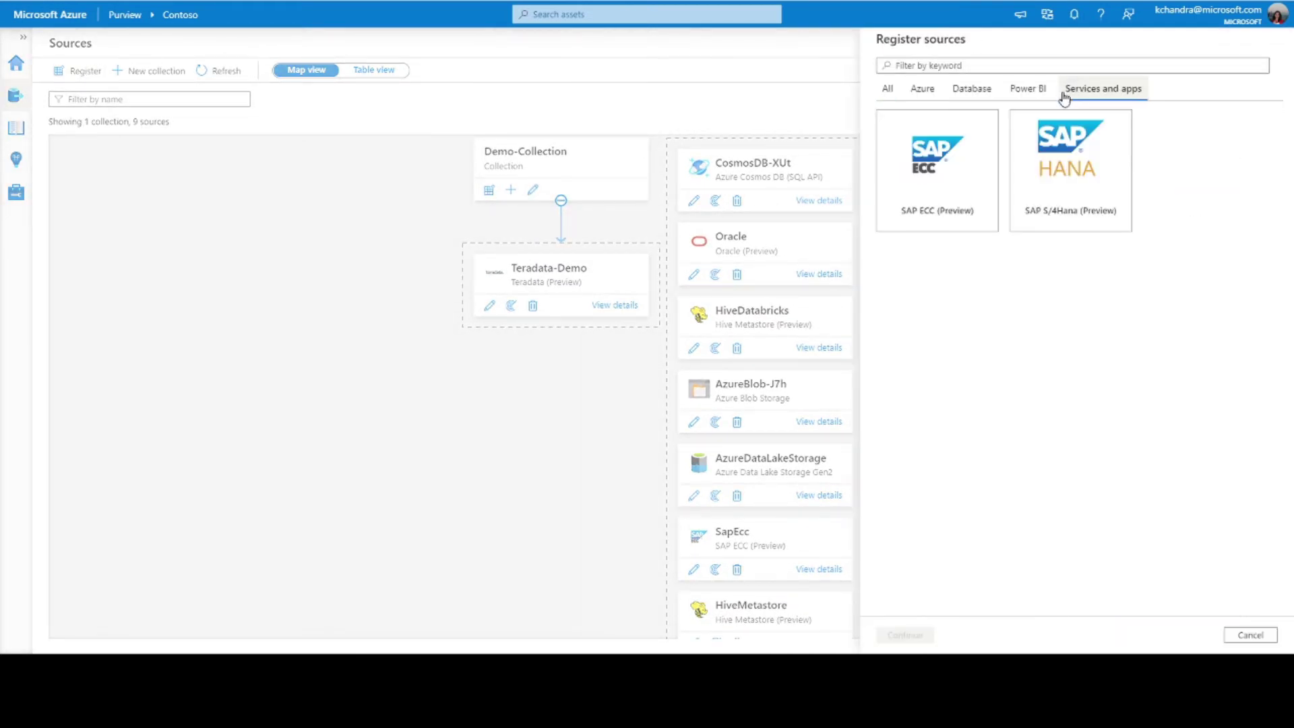
left_click(951, 182)
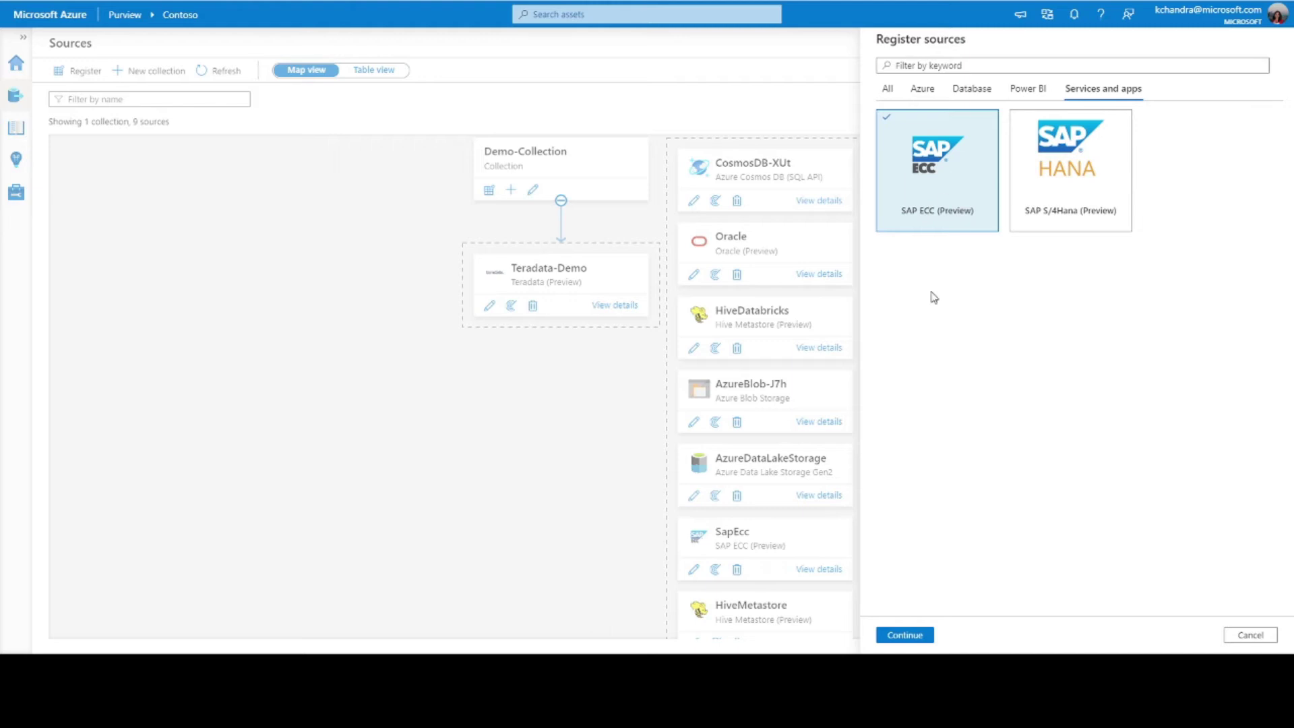
left_click(910, 636)
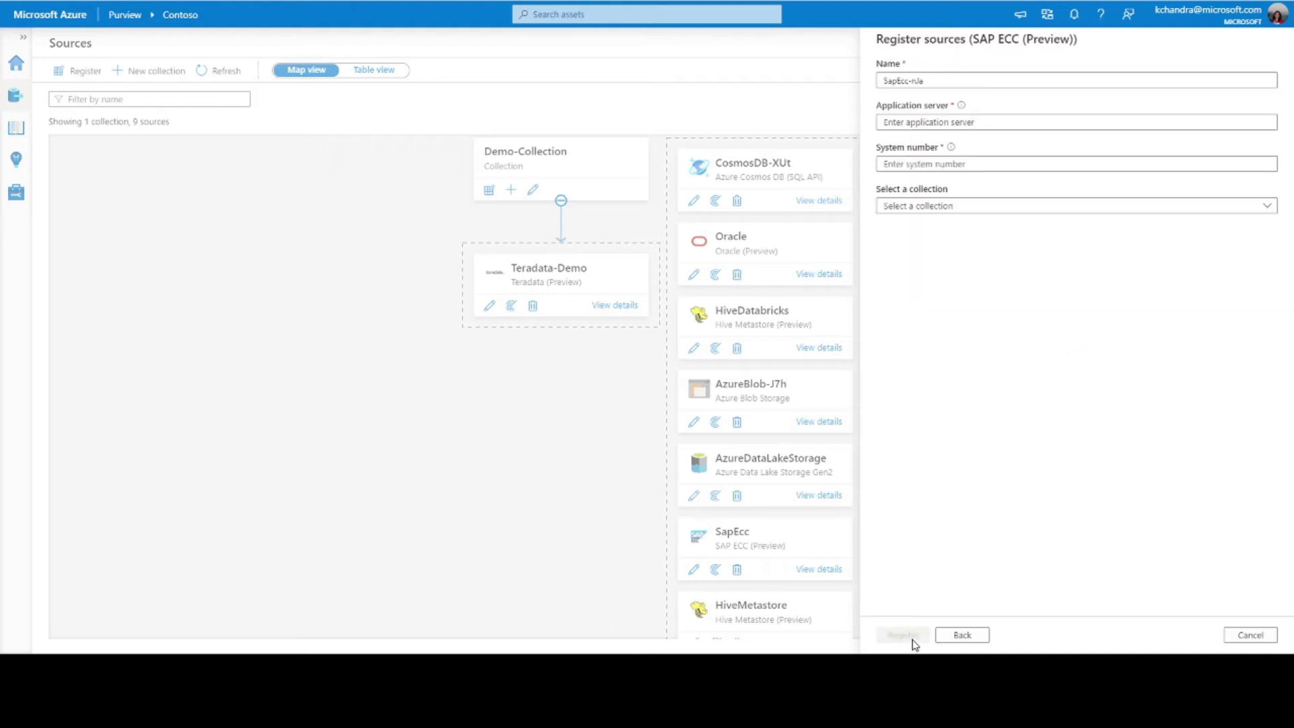
Rename the source to SapEcc-Demo.
left_click_drag(915, 81, 978, 83)
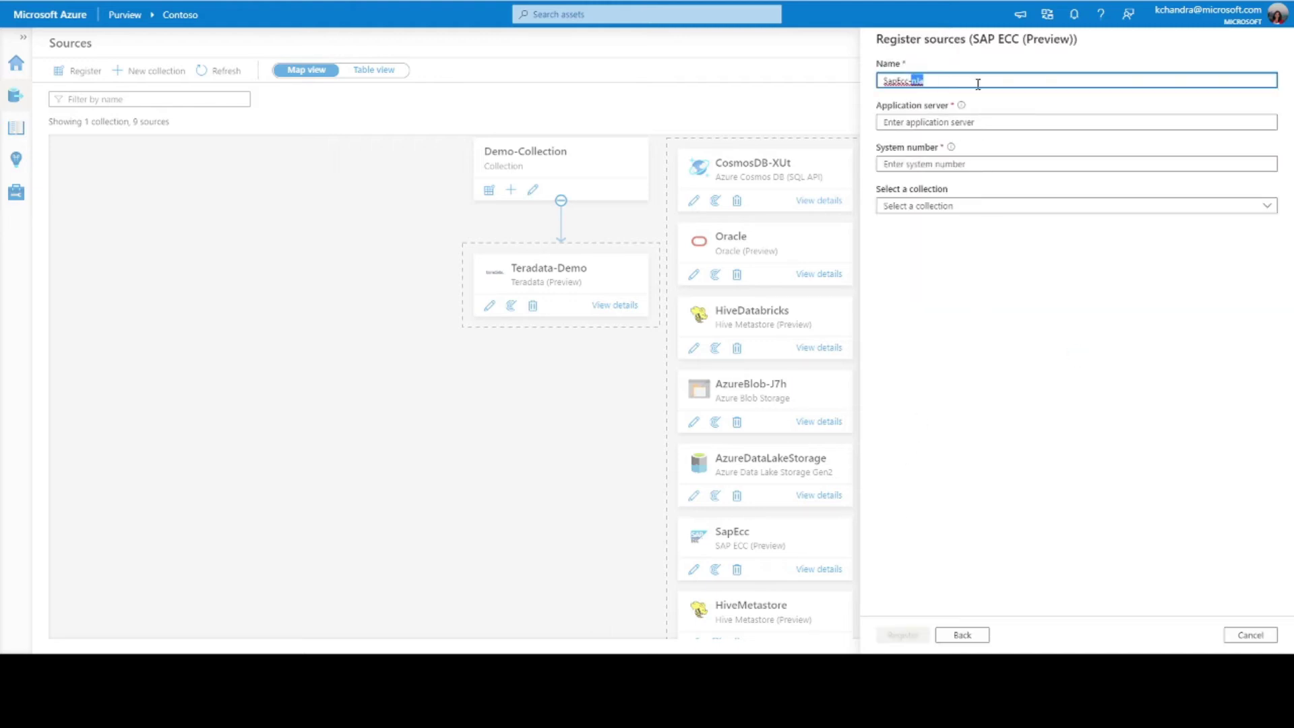
type("Demo")
mouse_move(963, 106)
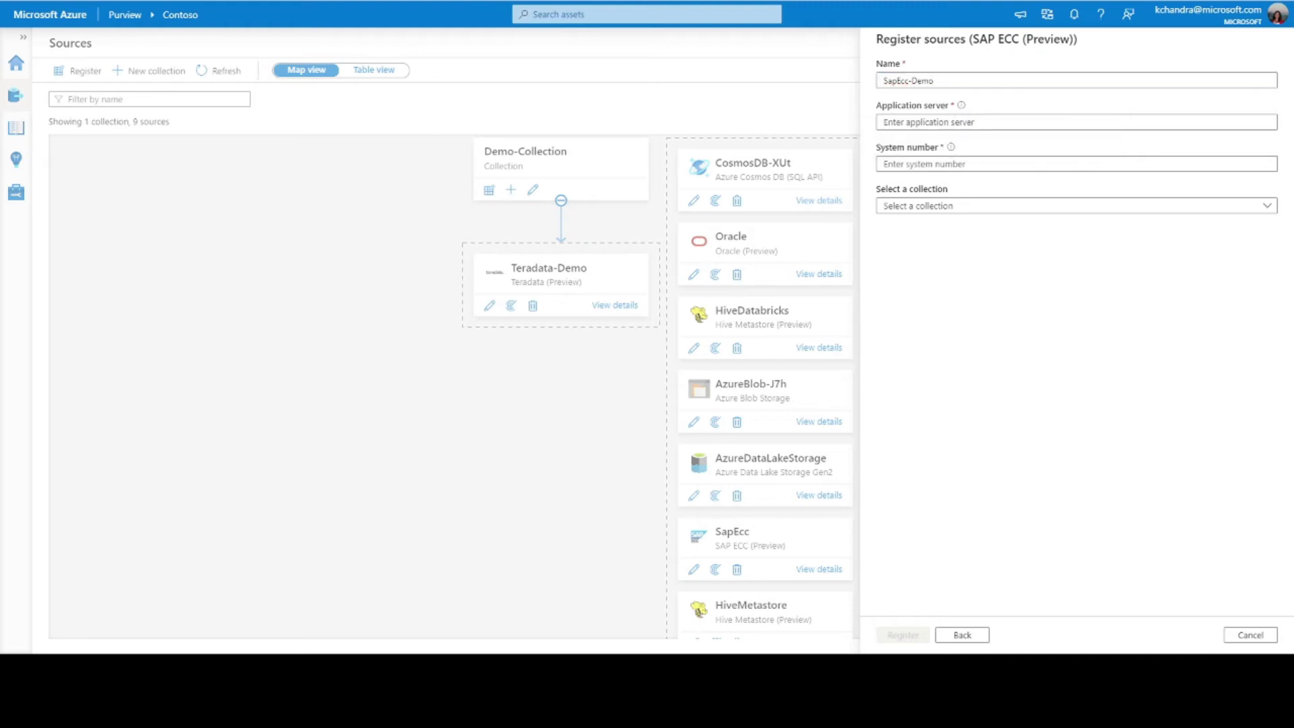
left_click(968, 122)
Enter application server ecc92.sapaccess.com and system number 00.
type("ecc92.sapaccess.com")
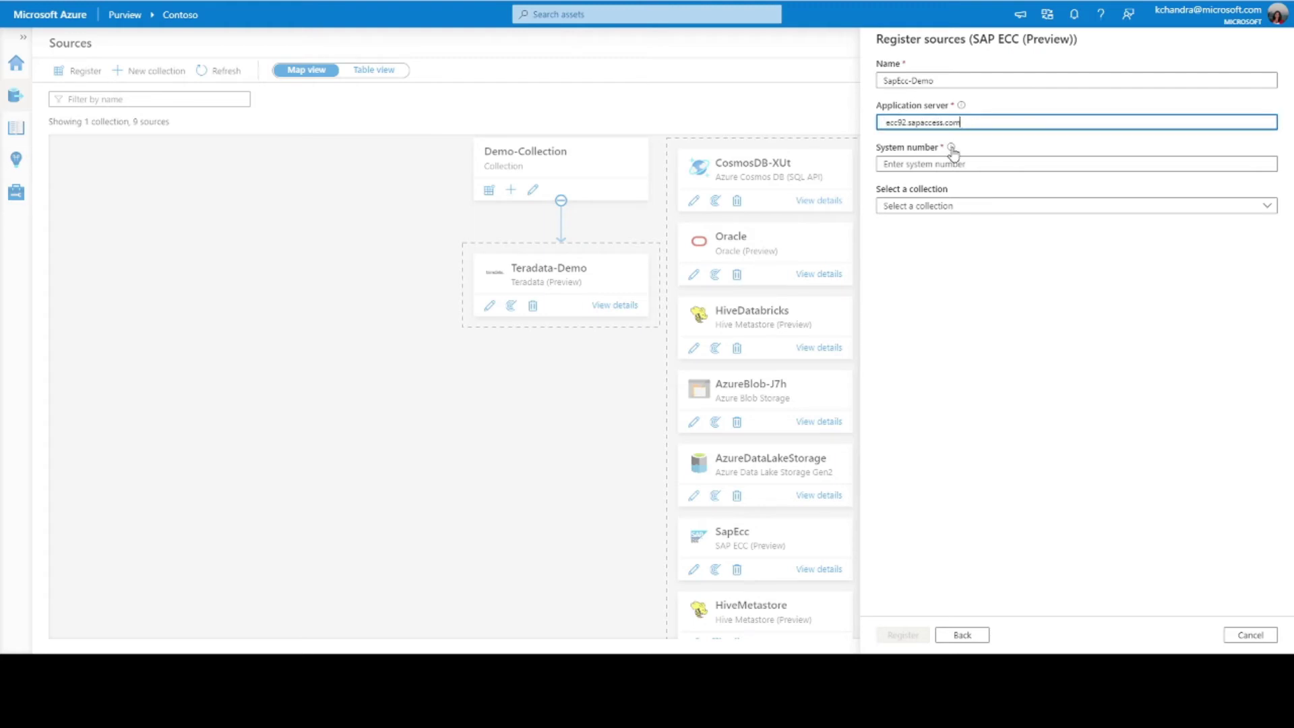
mouse_move(953, 152)
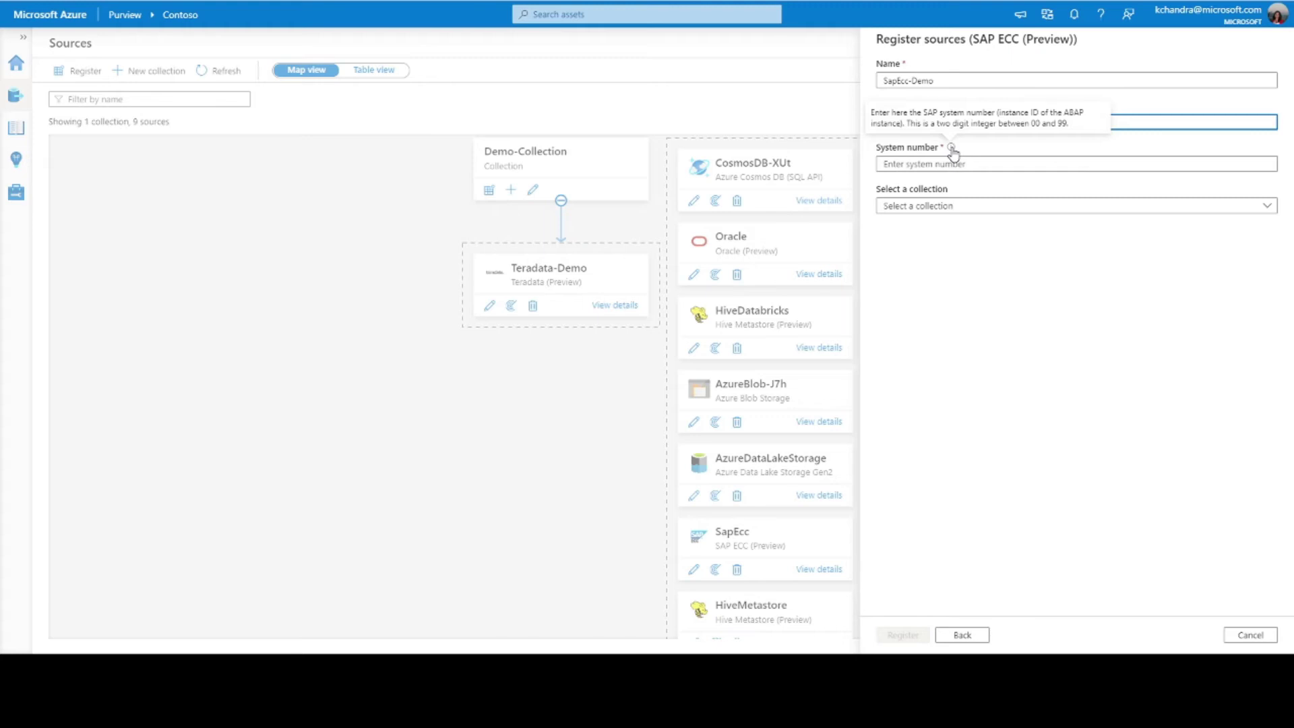
left_click(952, 164)
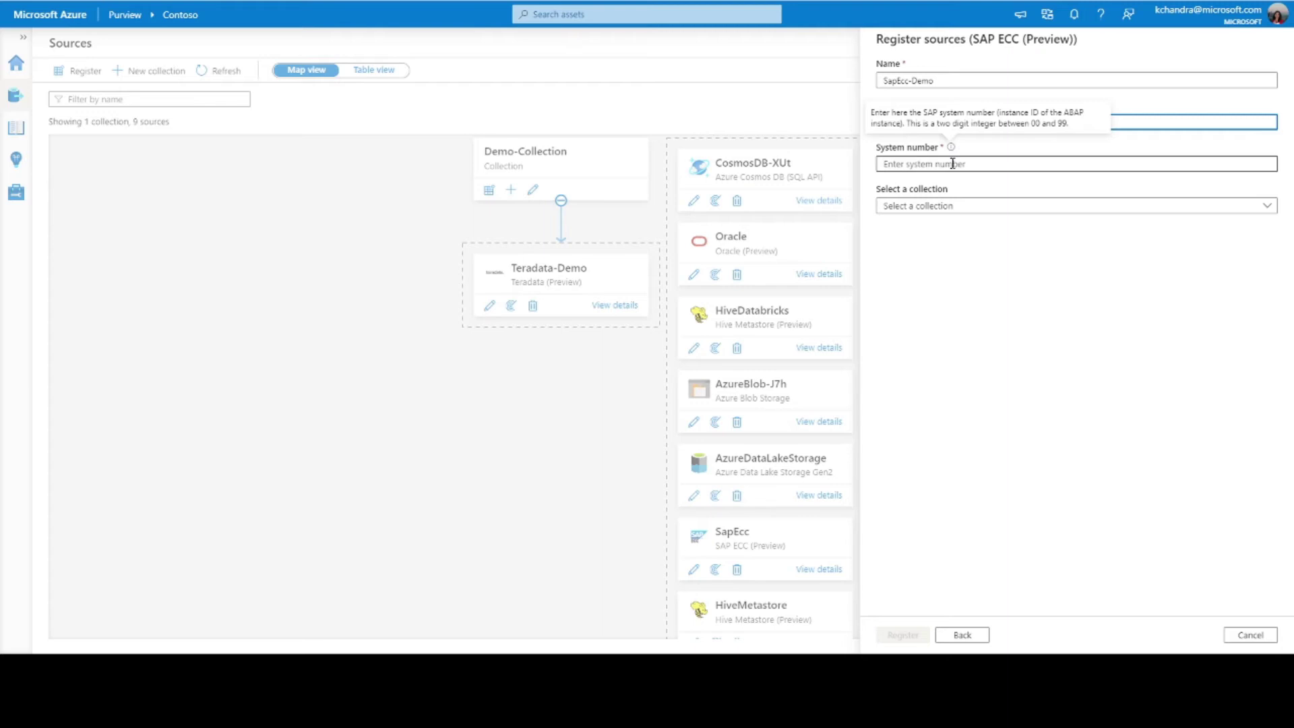
type("00")
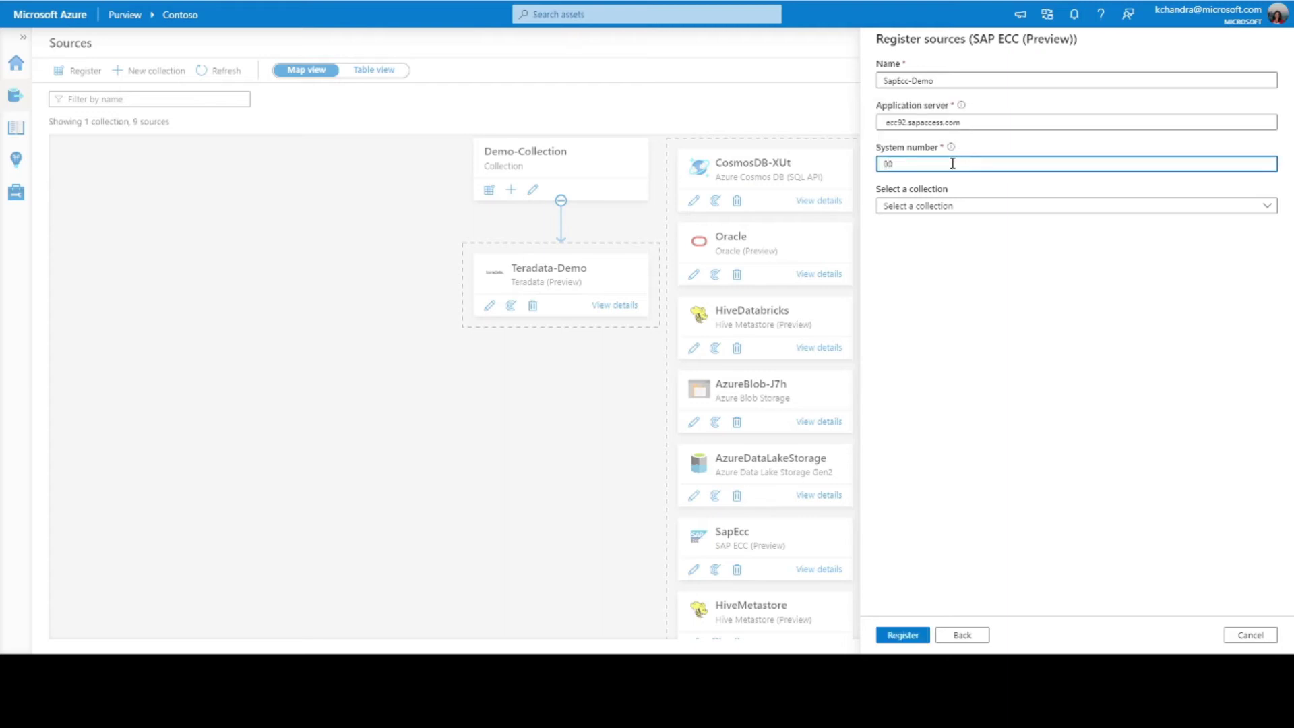
Place the source in Demo-Collection and complete the registration.
left_click(906, 205)
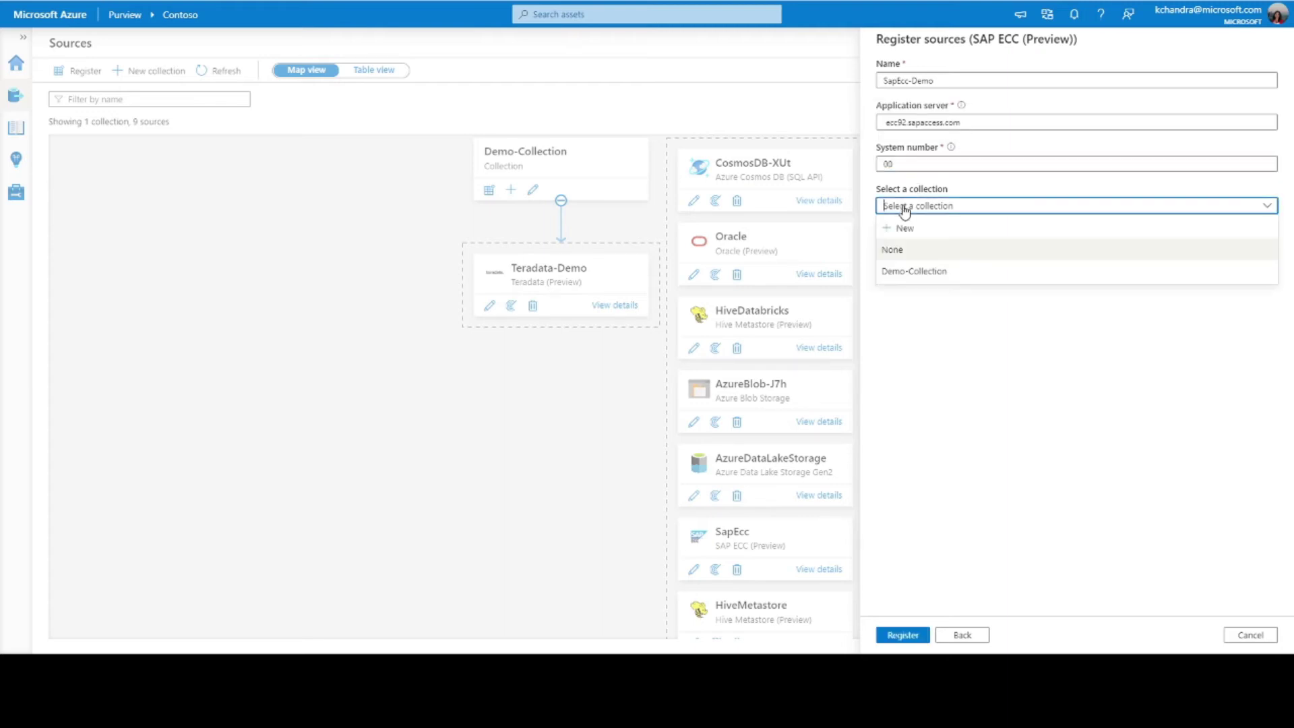
left_click(905, 271)
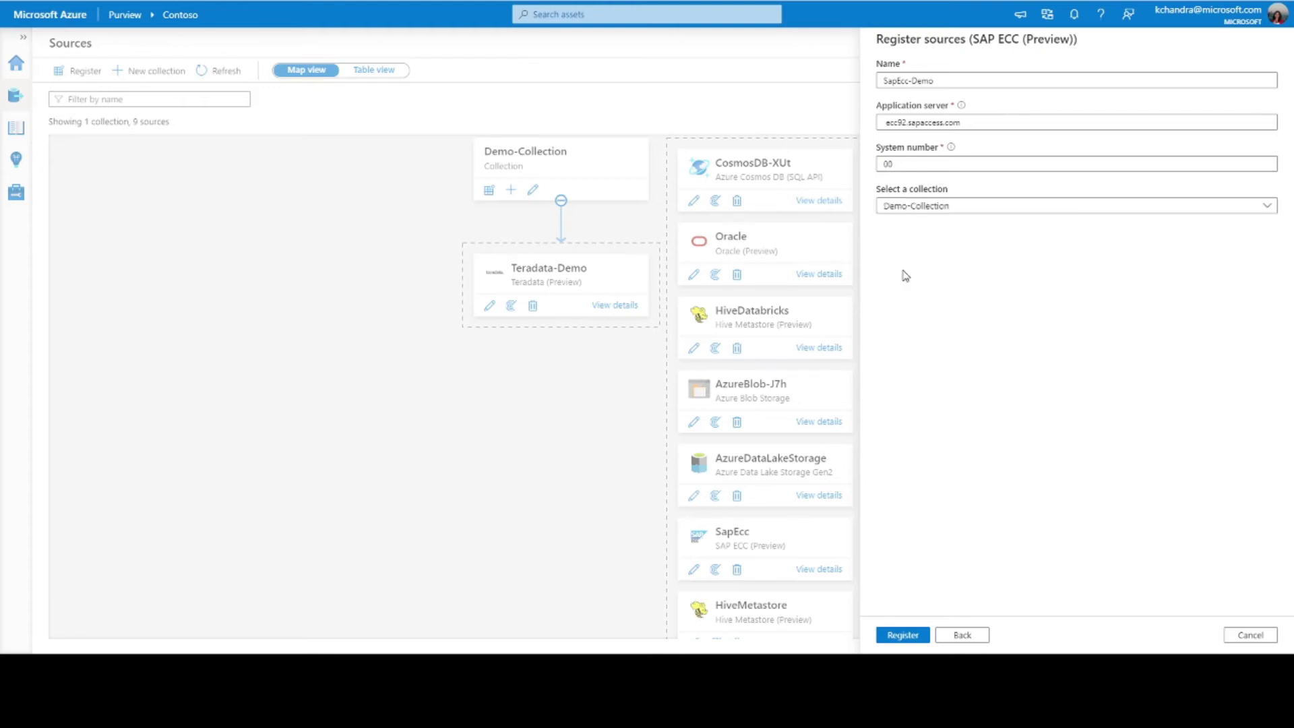
left_click(888, 639)
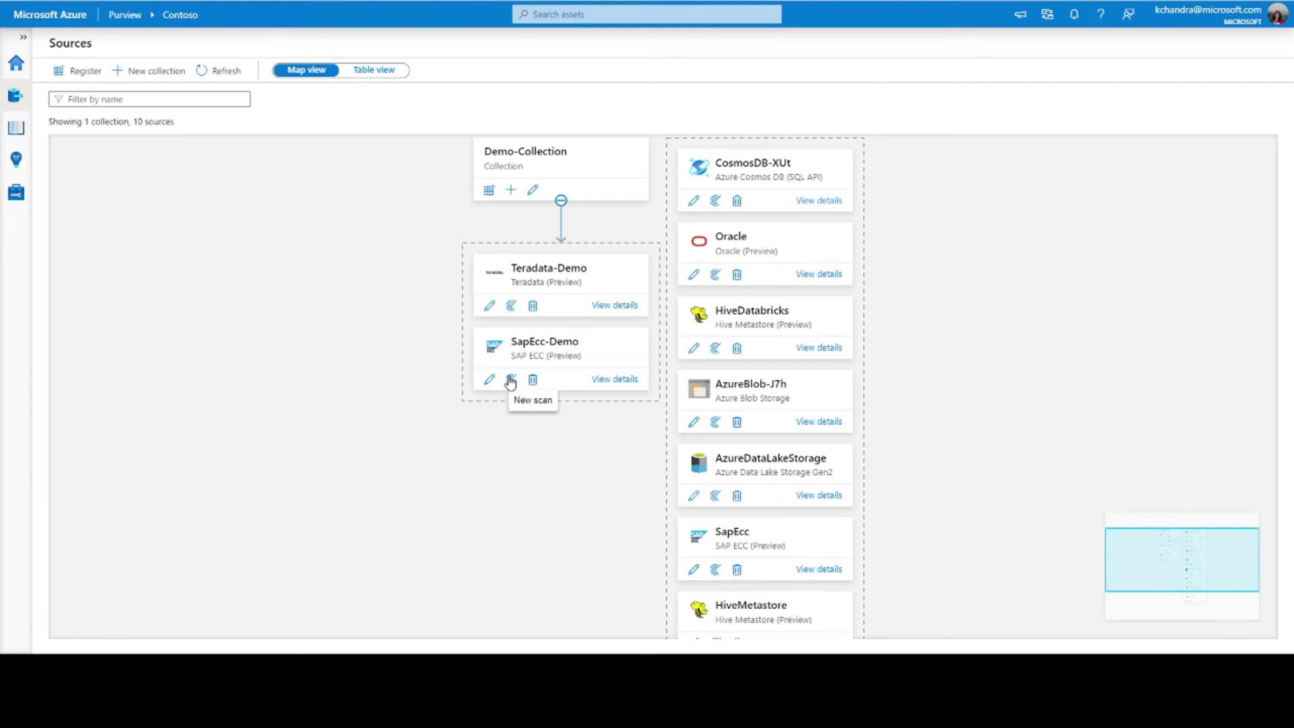
left_click(16, 193)
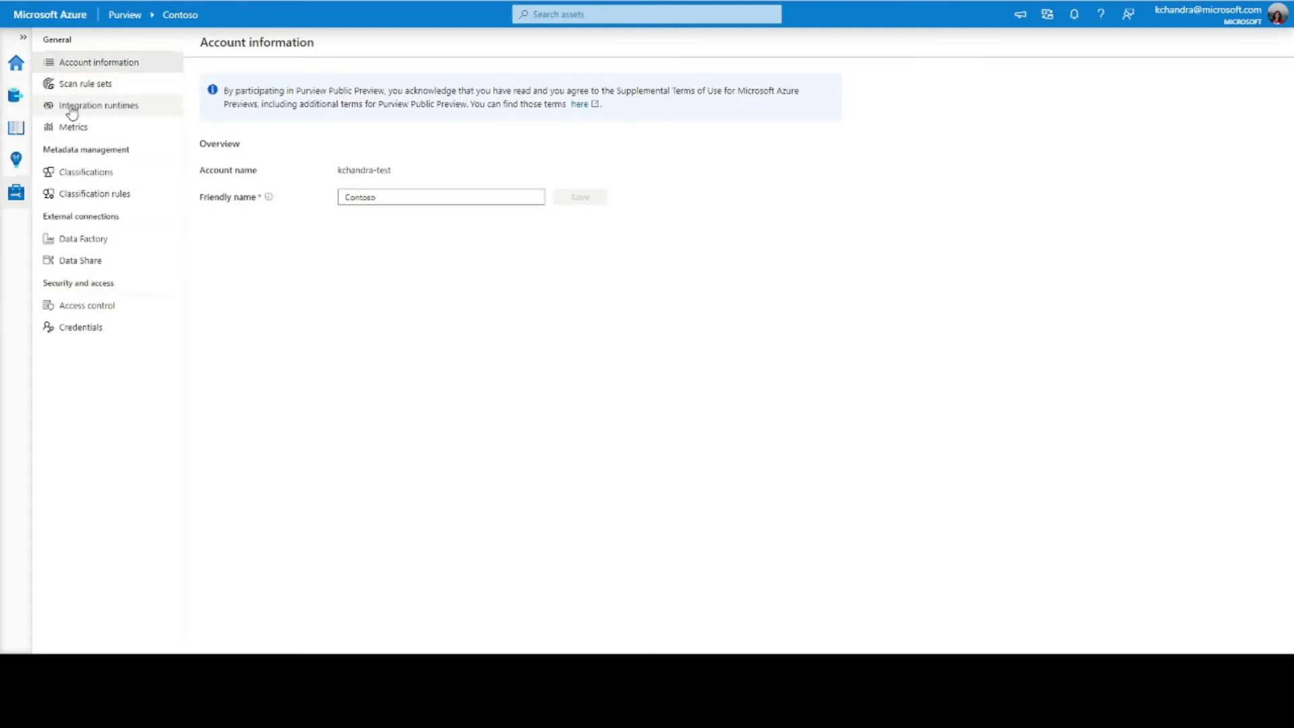
left_click(72, 108)
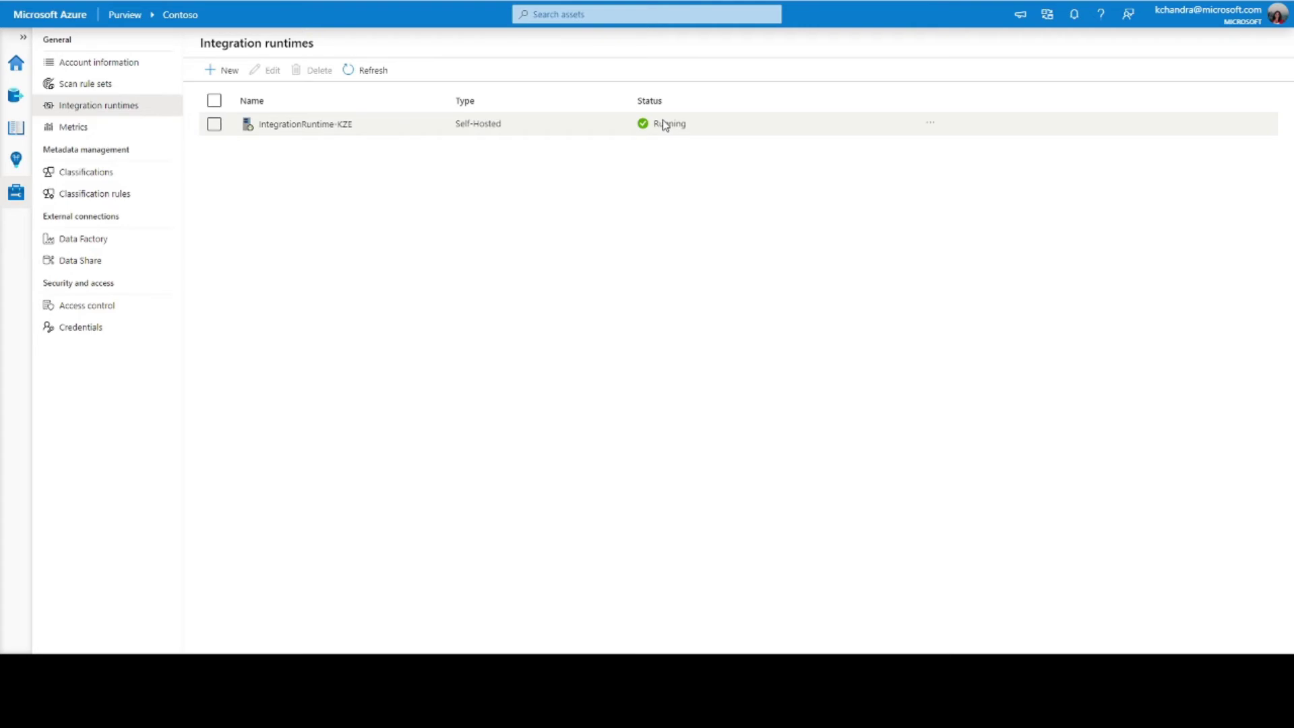
left_click(10, 102)
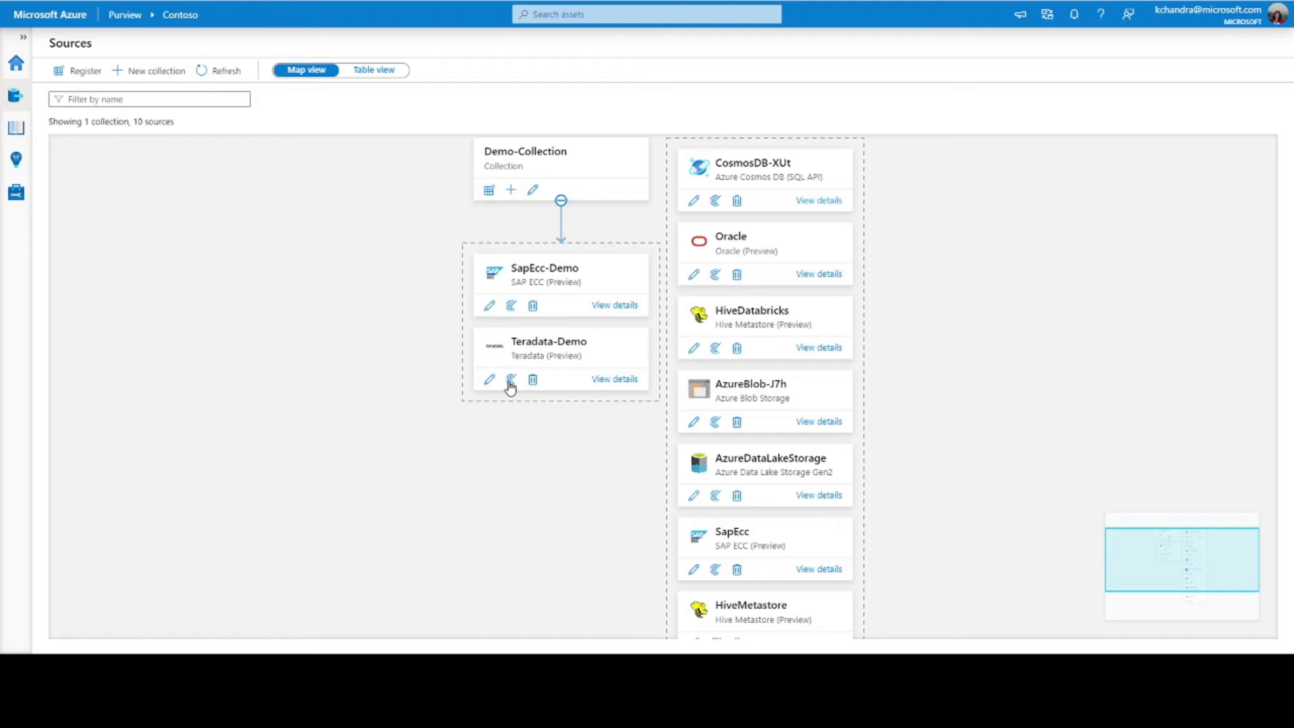
Create a new SapEcc-Demo scan named Scan-Demo using IntegrationRuntime-KZE.
left_click(512, 306)
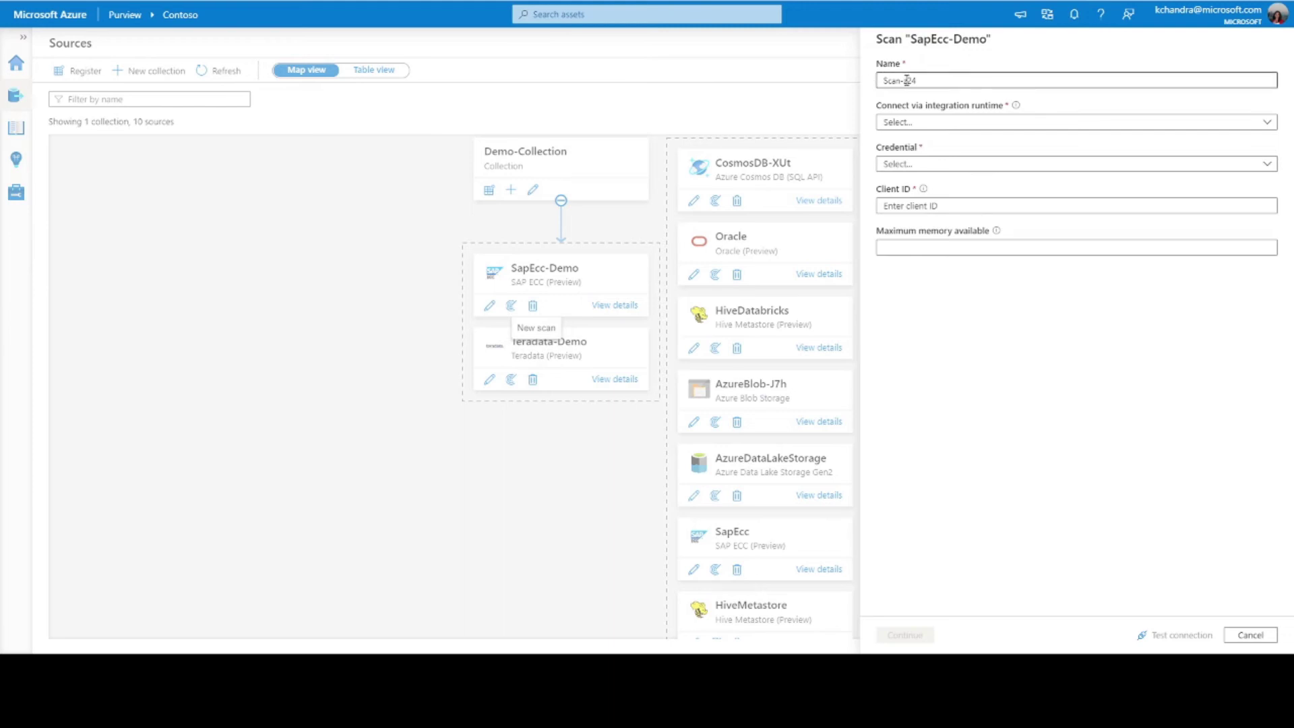
left_click_drag(902, 81, 940, 81)
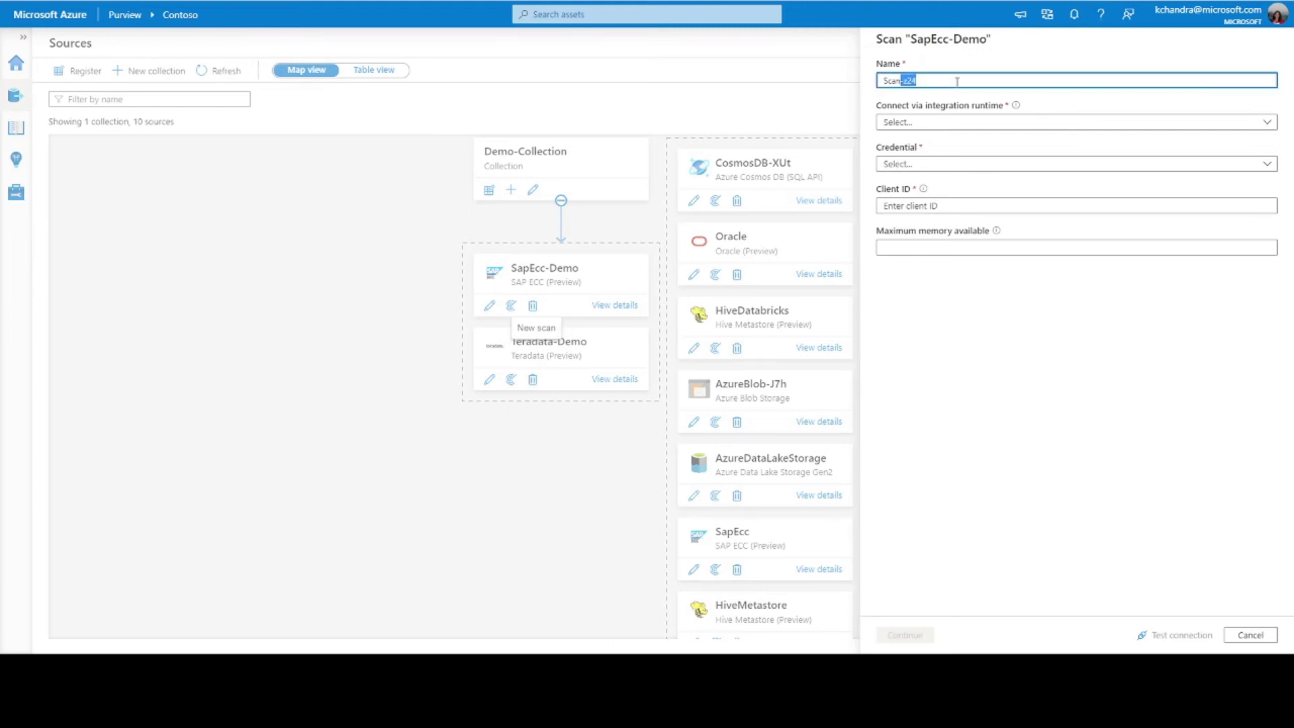
type("Demo")
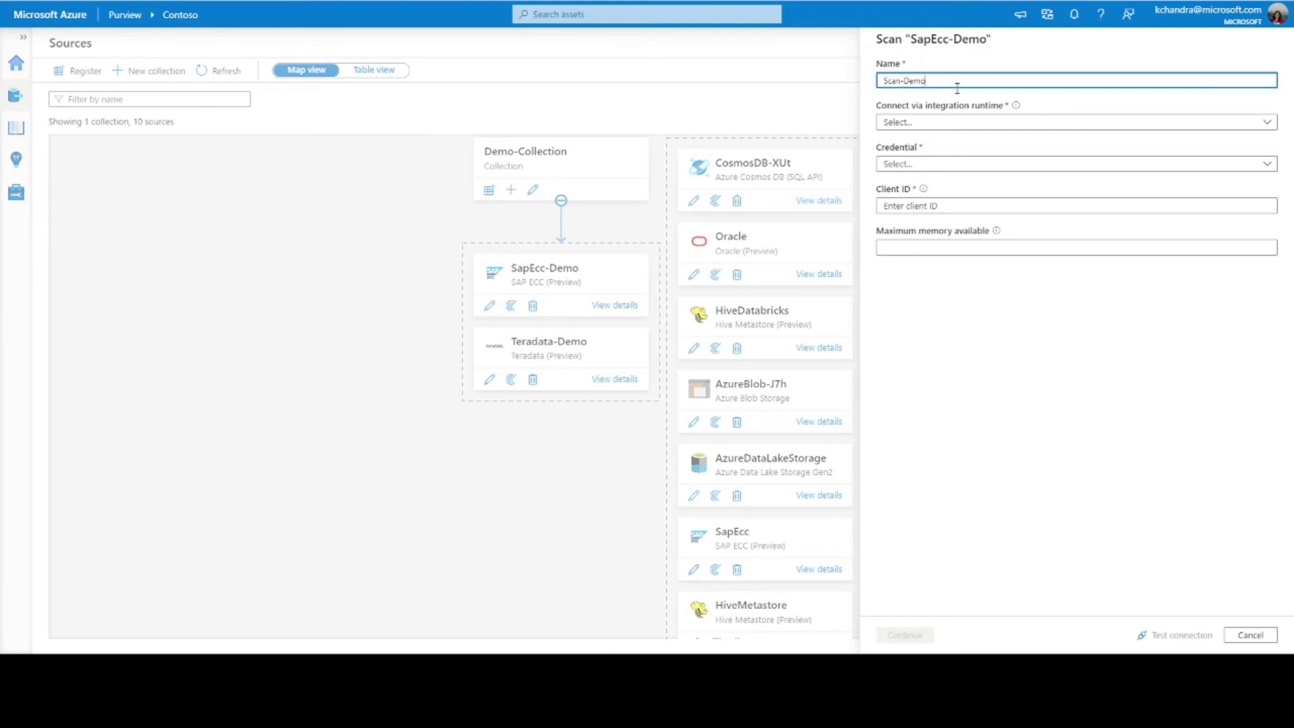
left_click(945, 127)
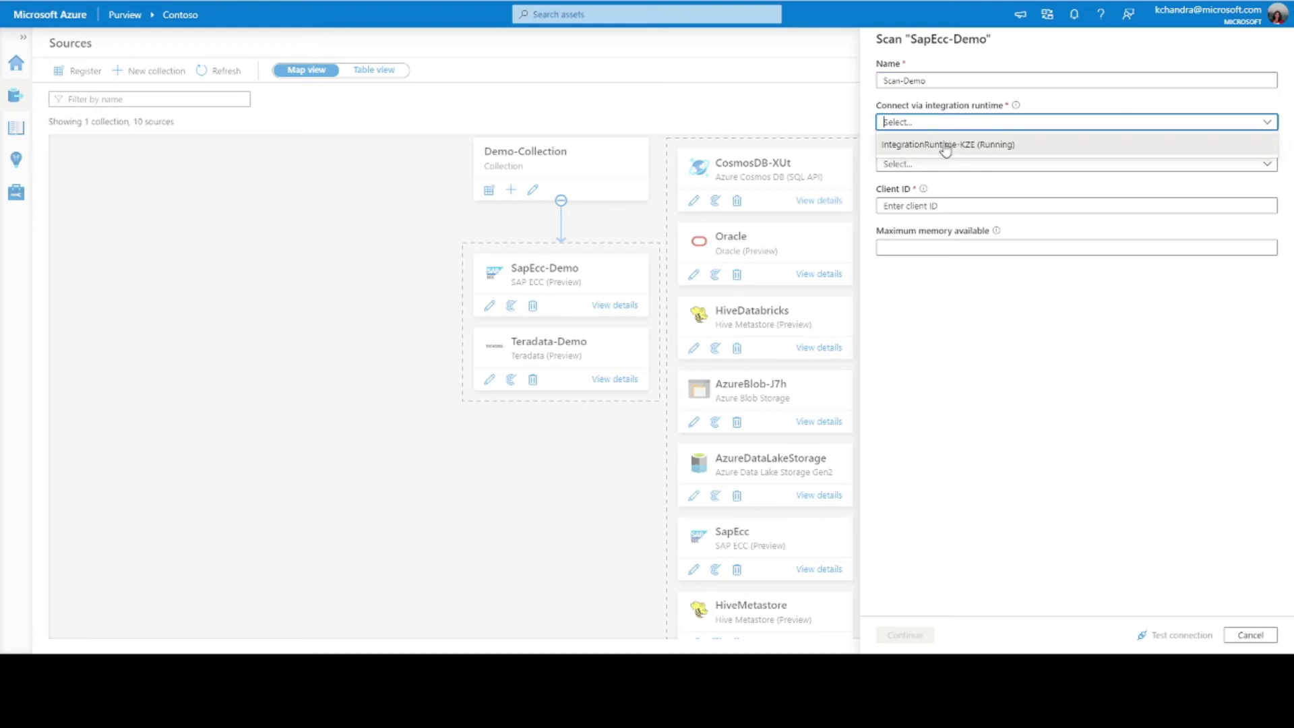
left_click(946, 146)
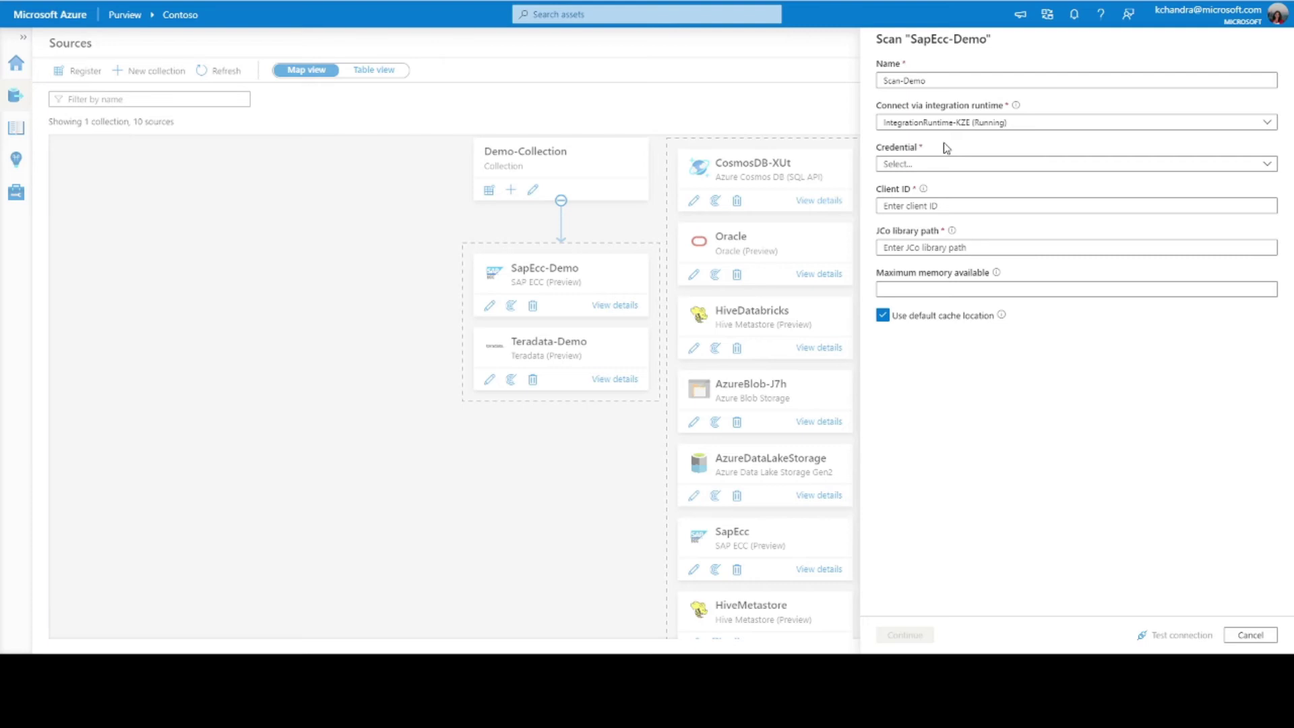
left_click(938, 170)
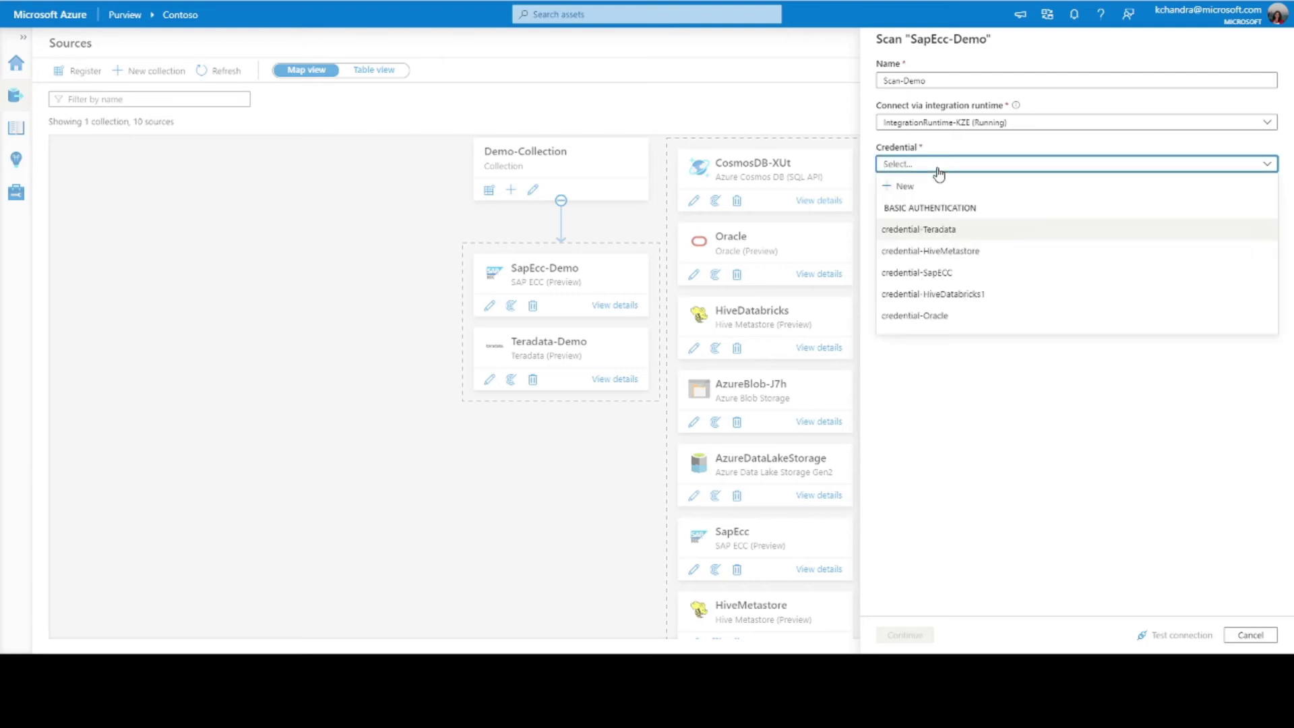
Use credential-SapECC, client ID 800, and the JCo library path under D:\Drivers.
left_click(915, 273)
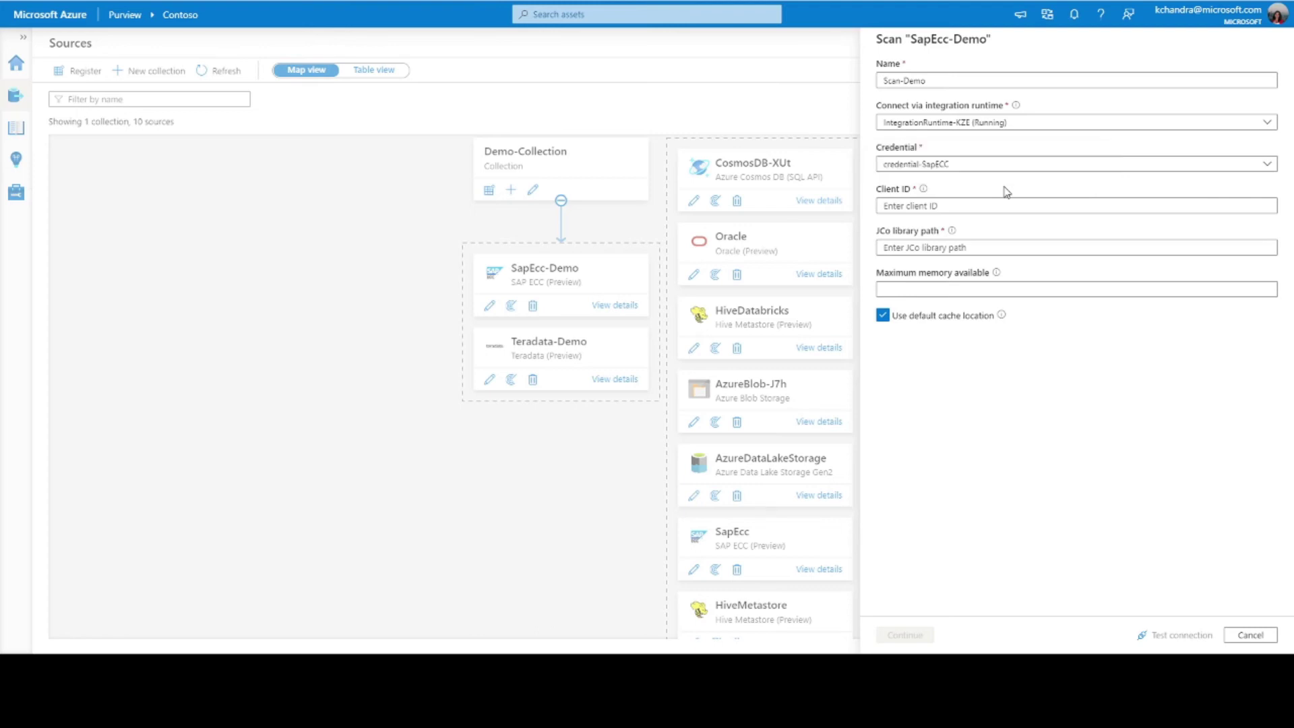
mouse_move(922, 193)
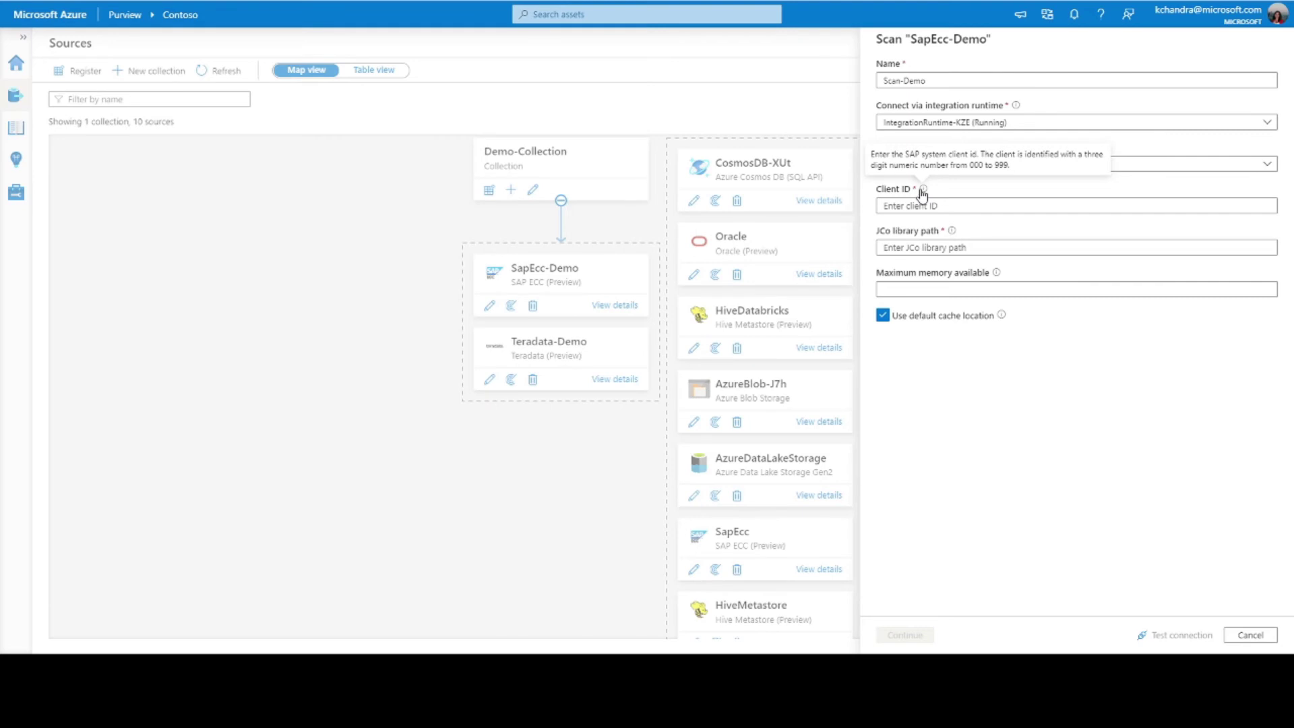
left_click(920, 204)
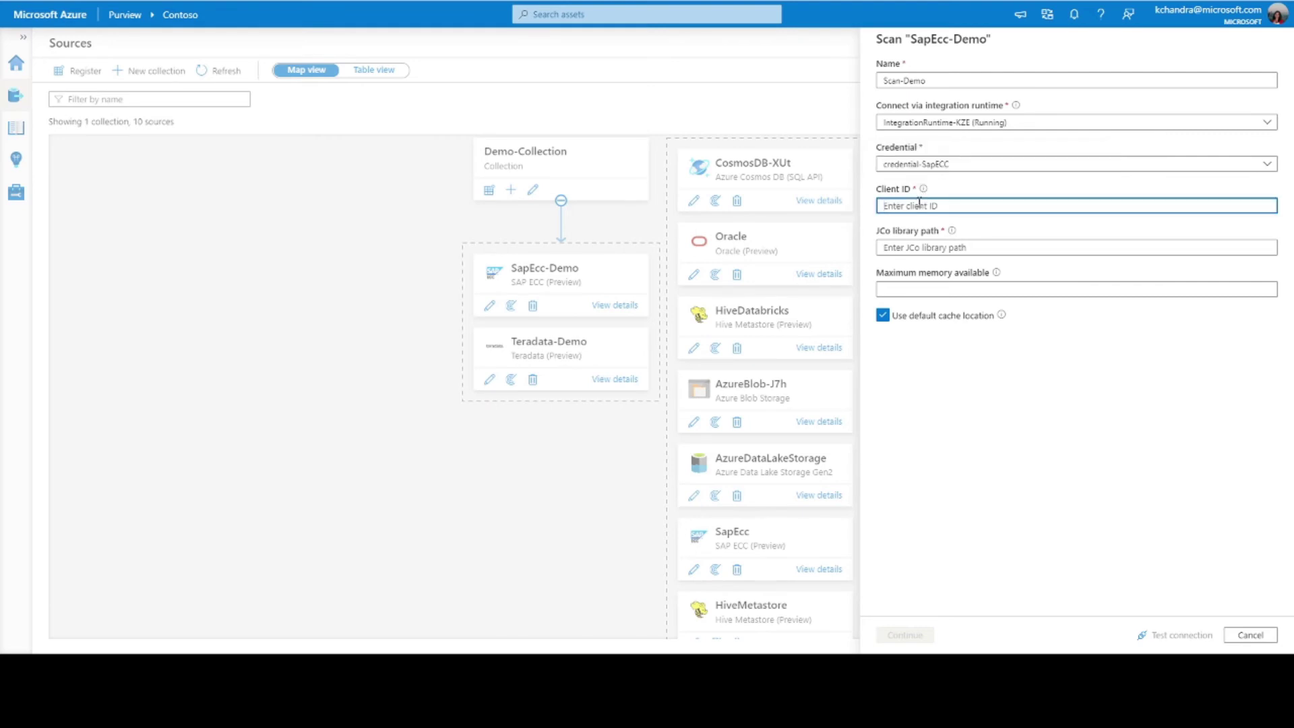
type("800")
left_click(913, 241)
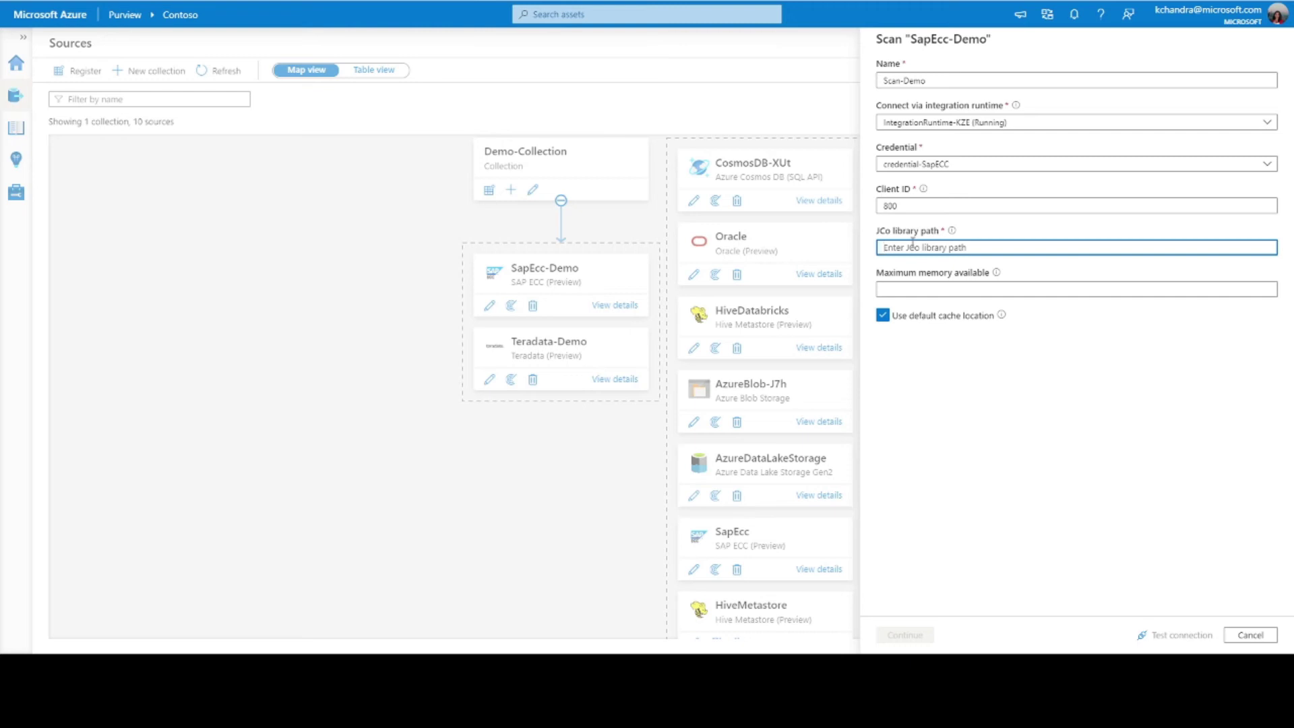
type("D:\\Drivers\\sapjco31P_3-20009381\\sapjco3-ntamd64-3.1.3")
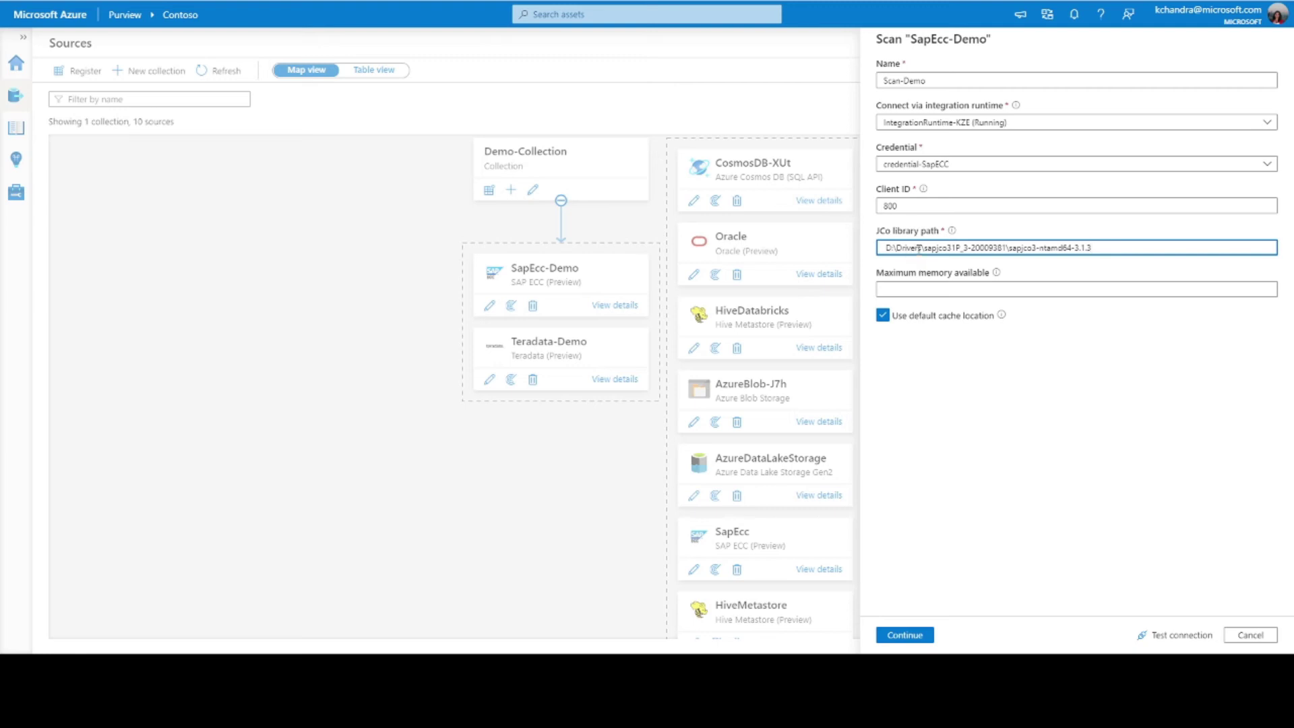
Set the scan's maximum memory to 100.
left_click(911, 284)
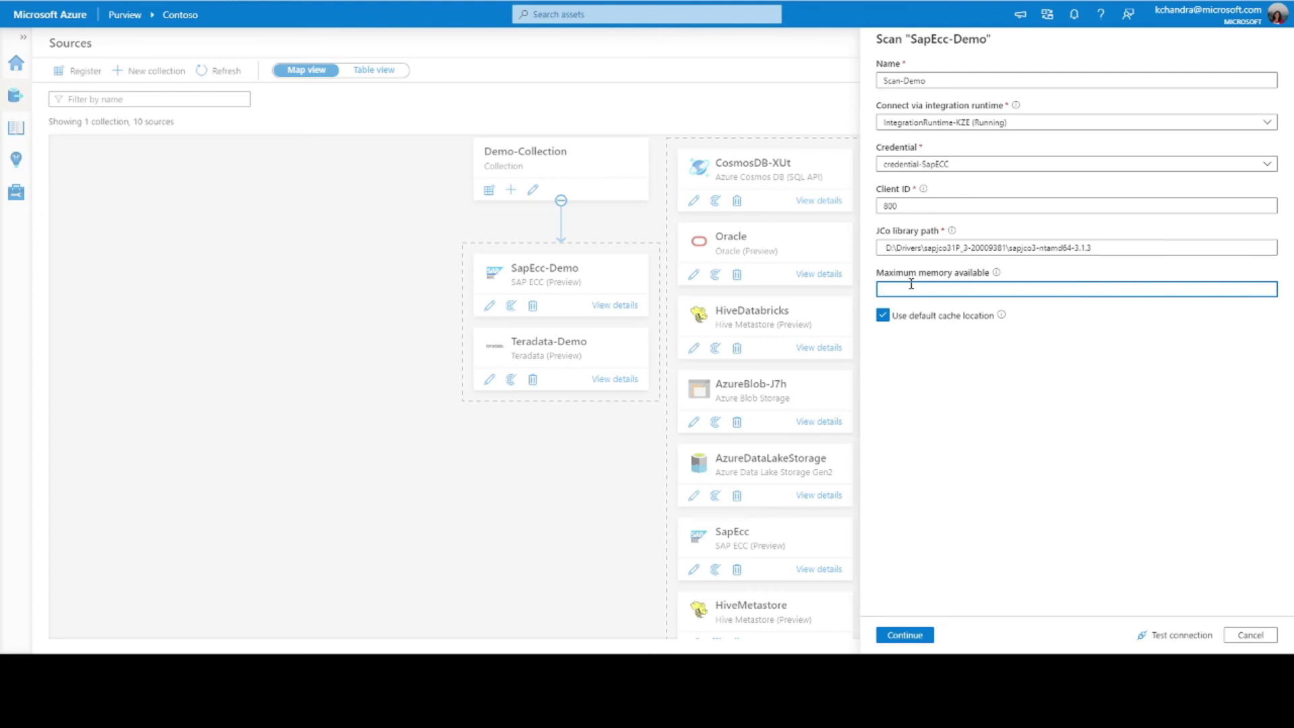
type("100")
left_click(1012, 322)
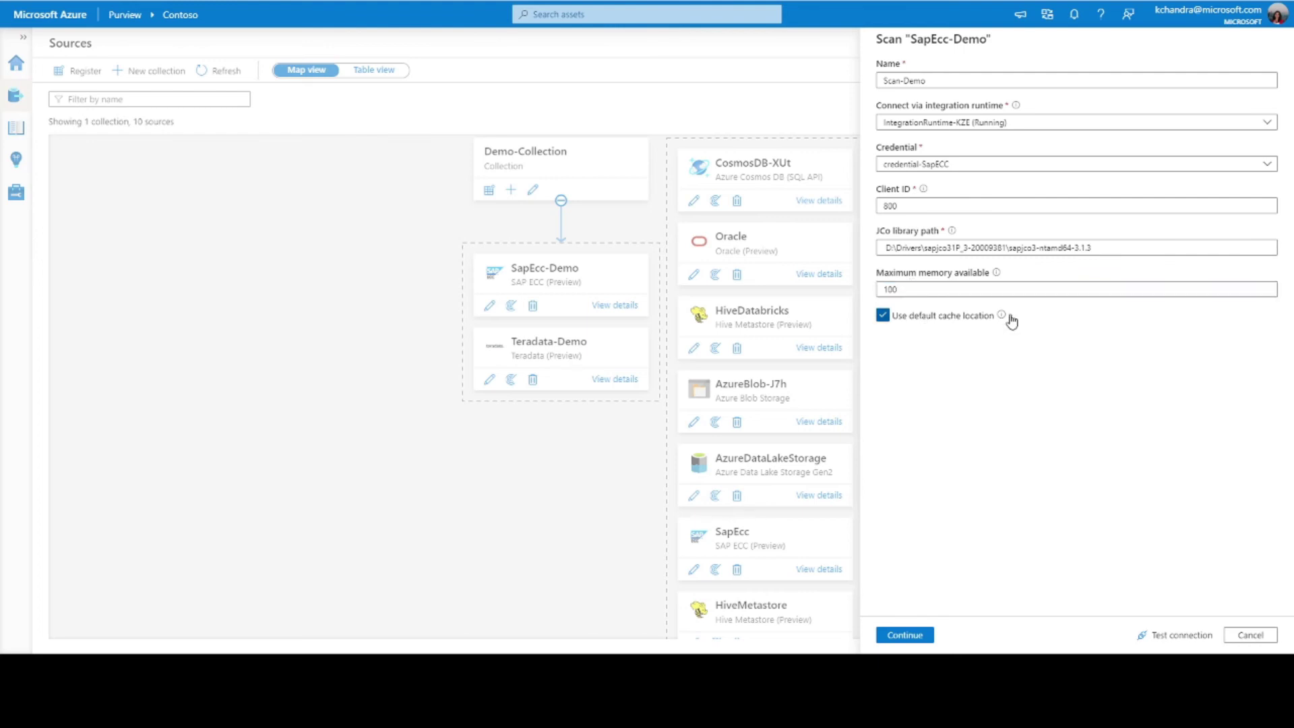
mouse_move(1005, 322)
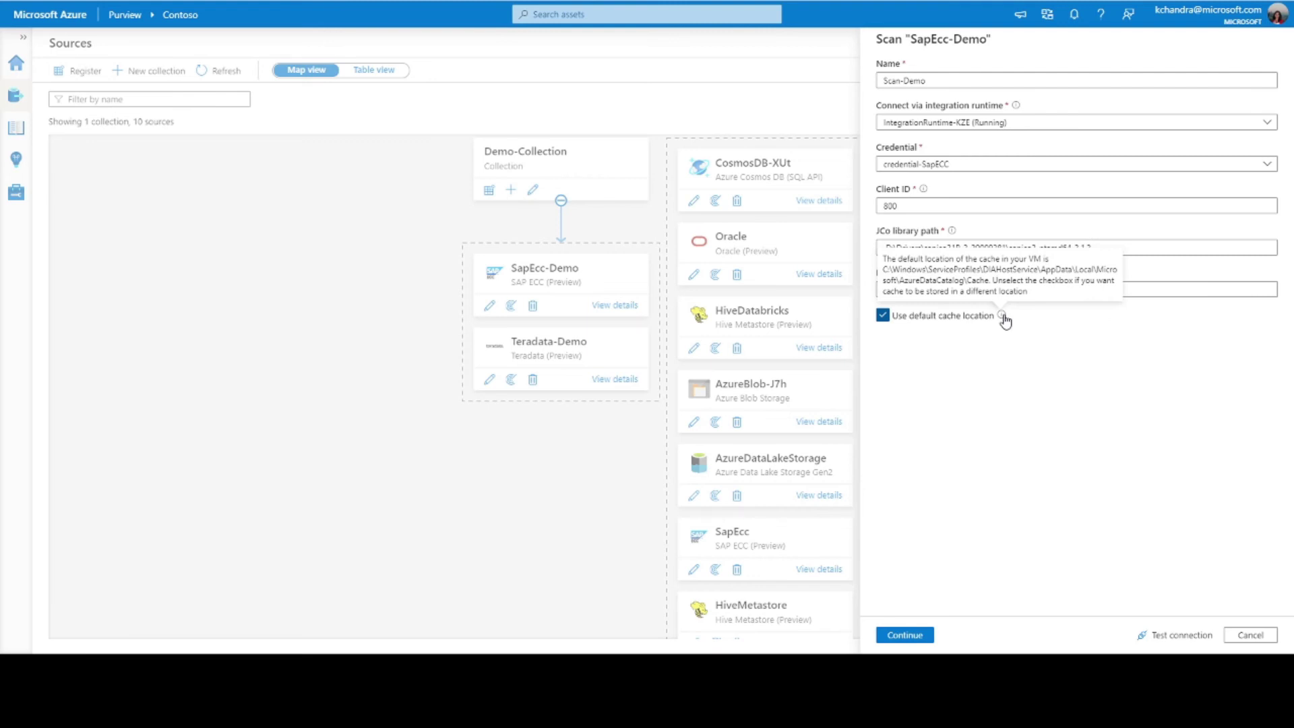
Keep the default cache location, verify the connection succeeds, and continue.
left_click(883, 315)
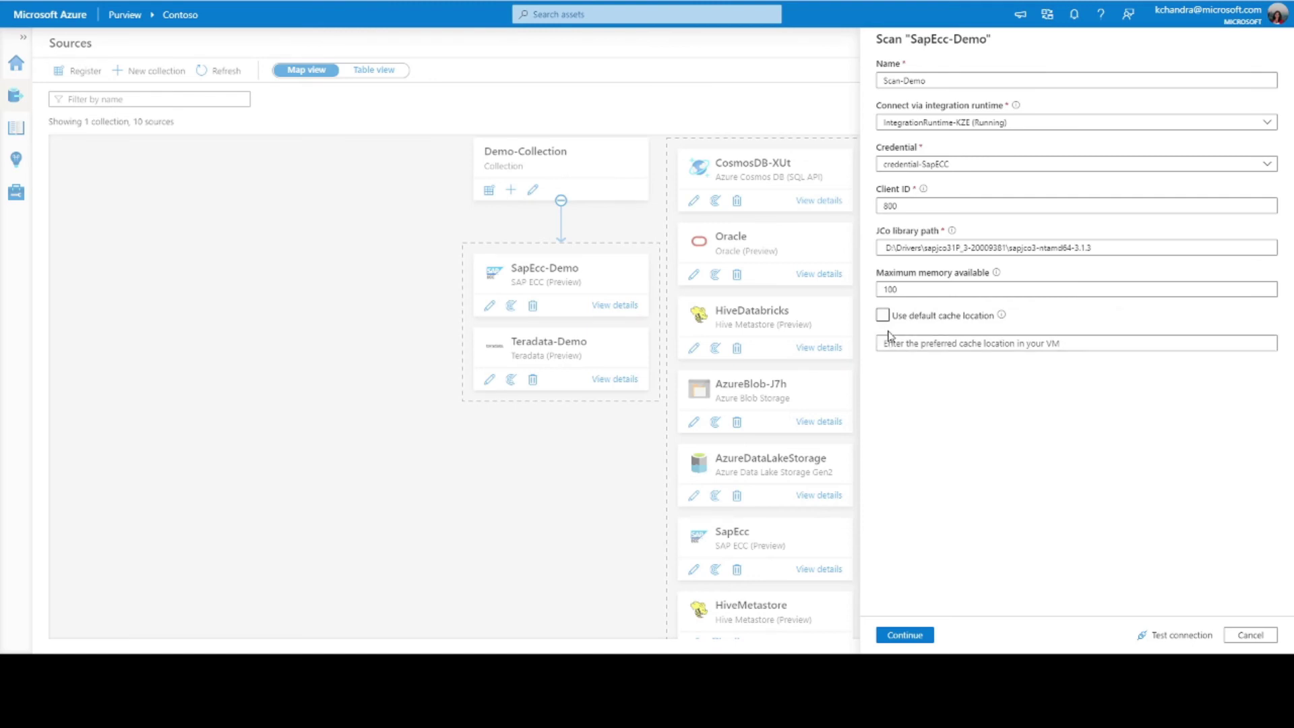
left_click(883, 317)
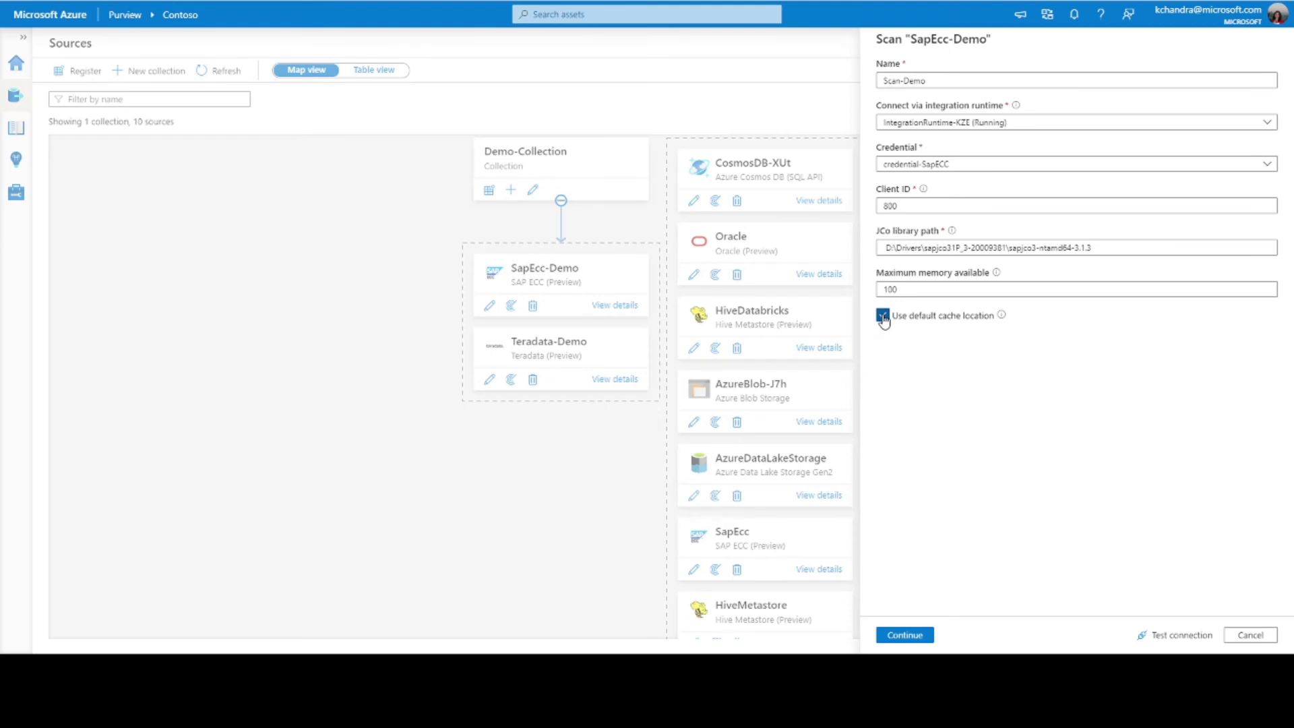
left_click(1172, 626)
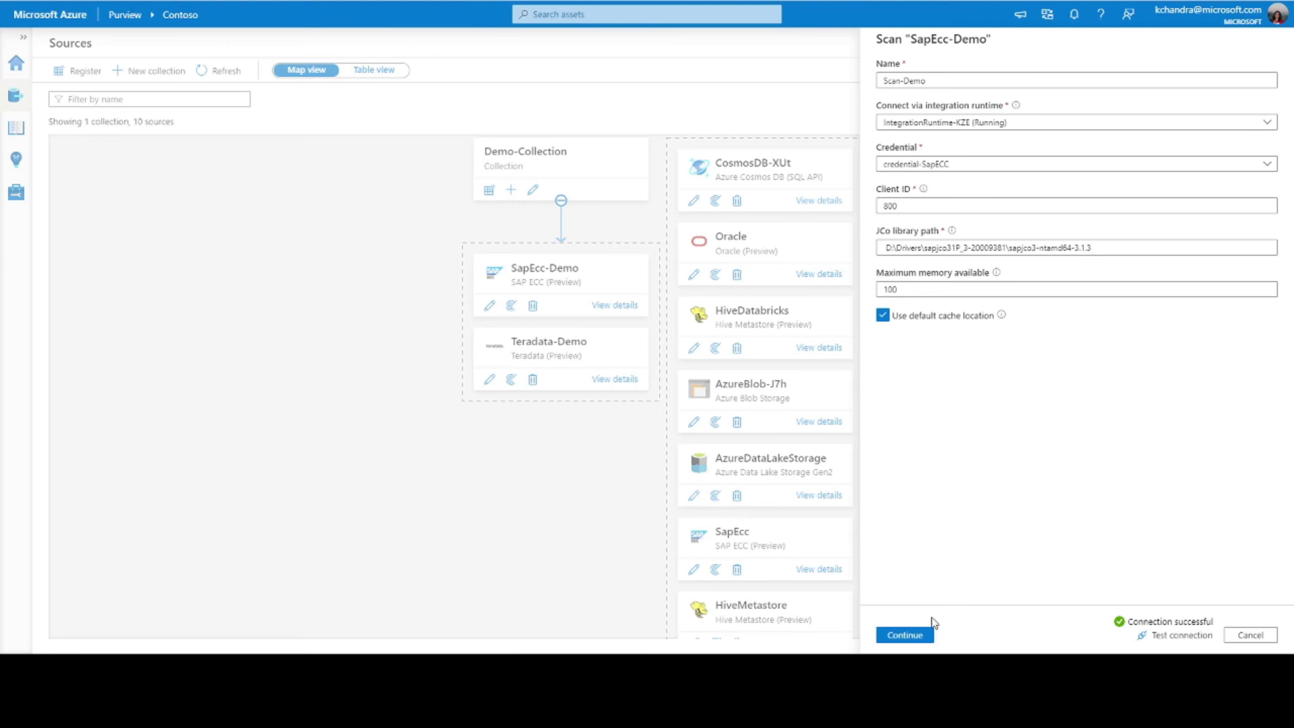
left_click(925, 637)
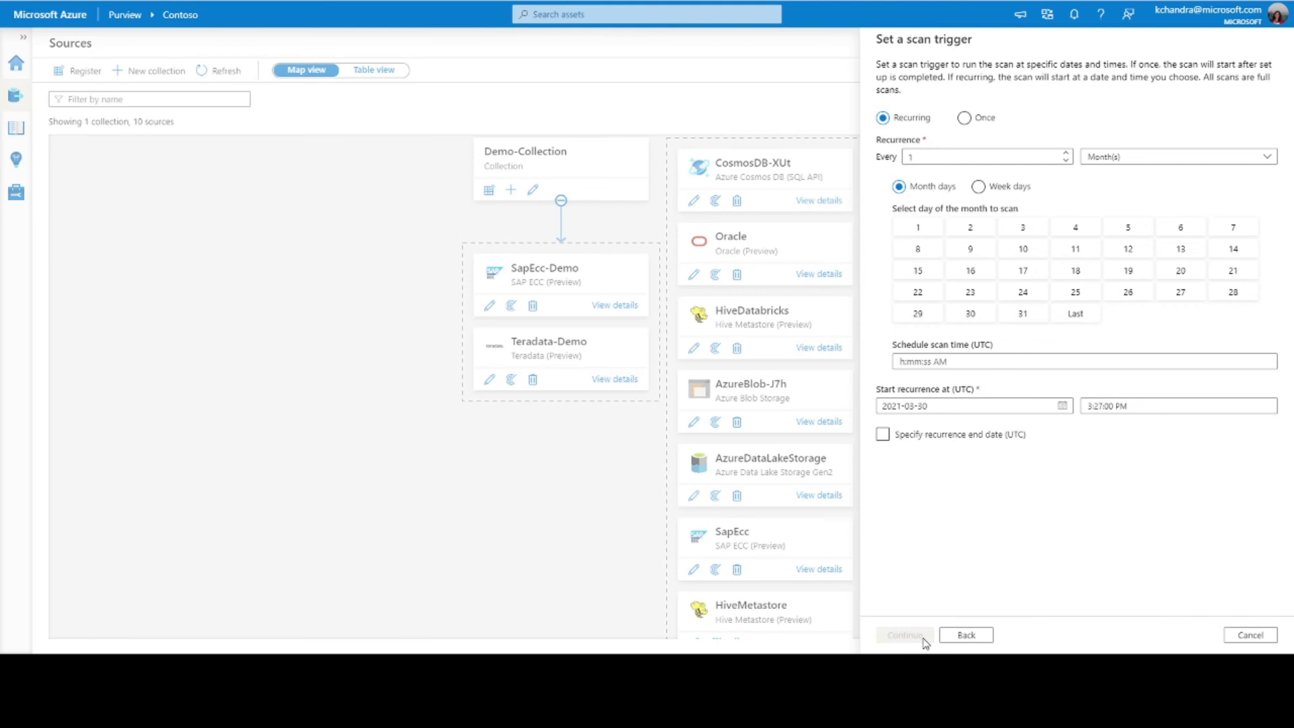
Save and run Scan-Demo once, then open the SapEcc source's details.
left_click(965, 126)
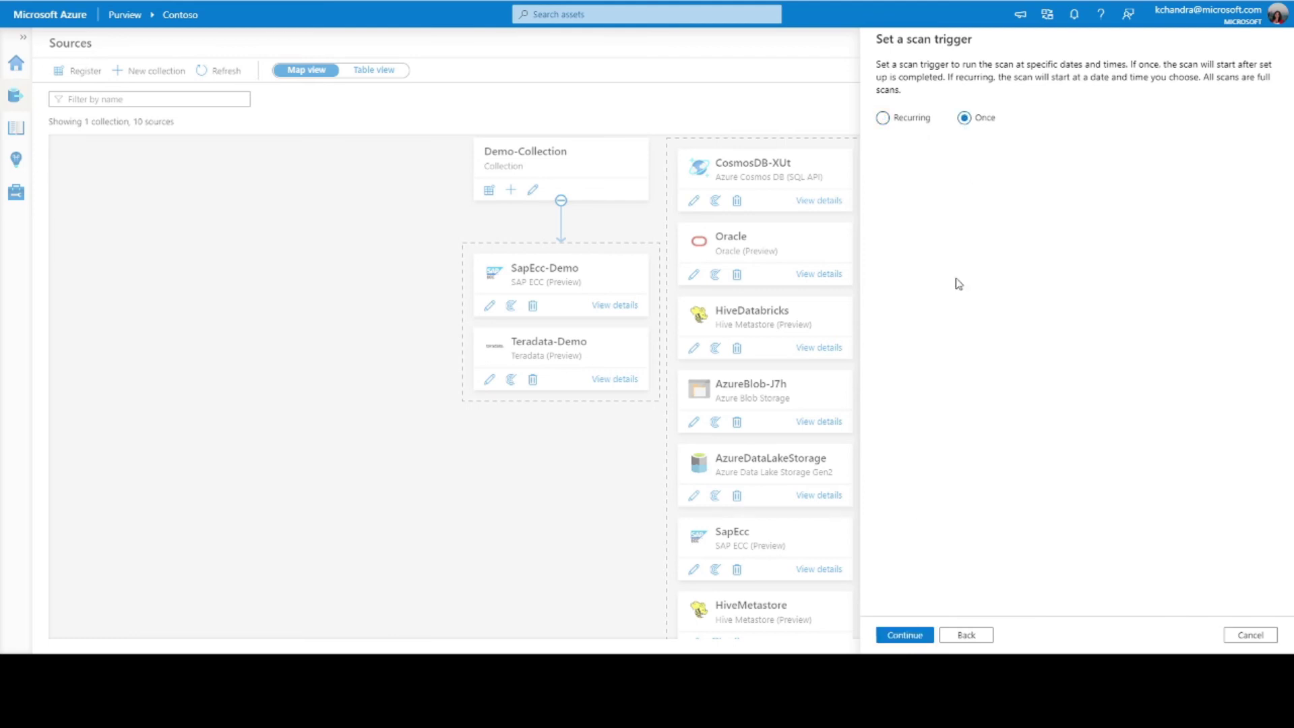
left_click(902, 636)
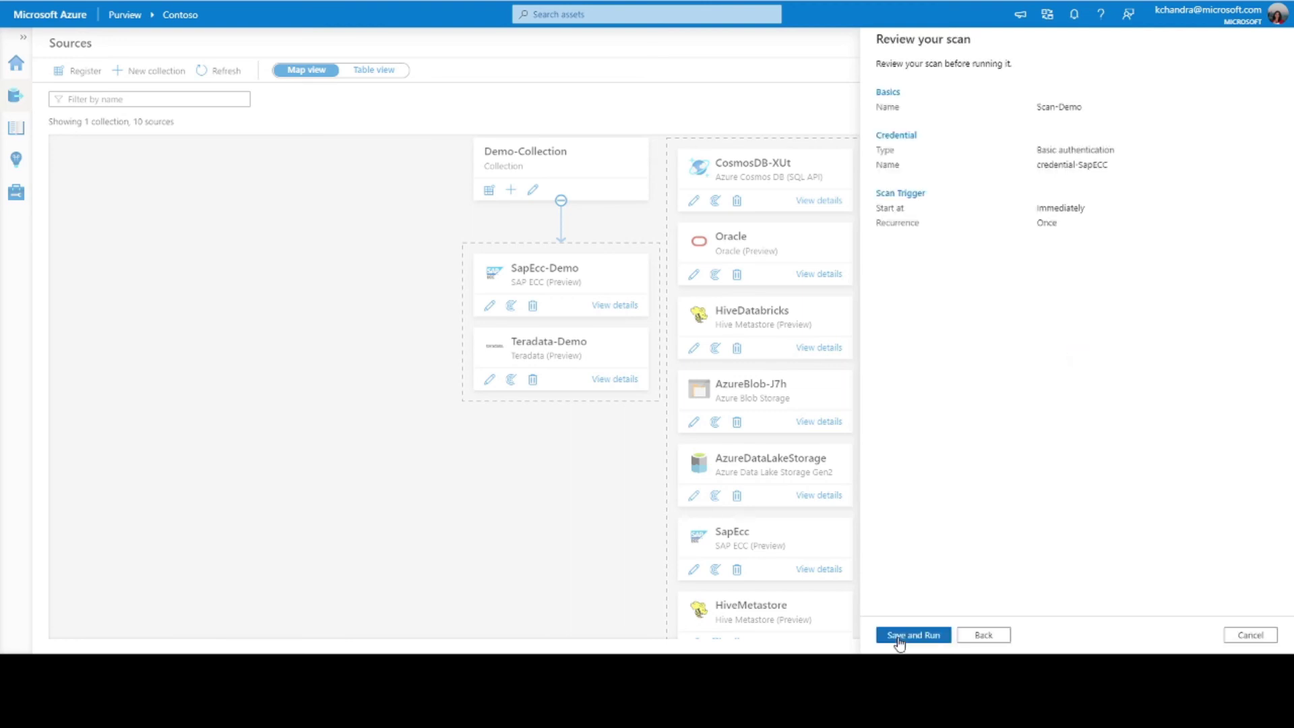
left_click(897, 638)
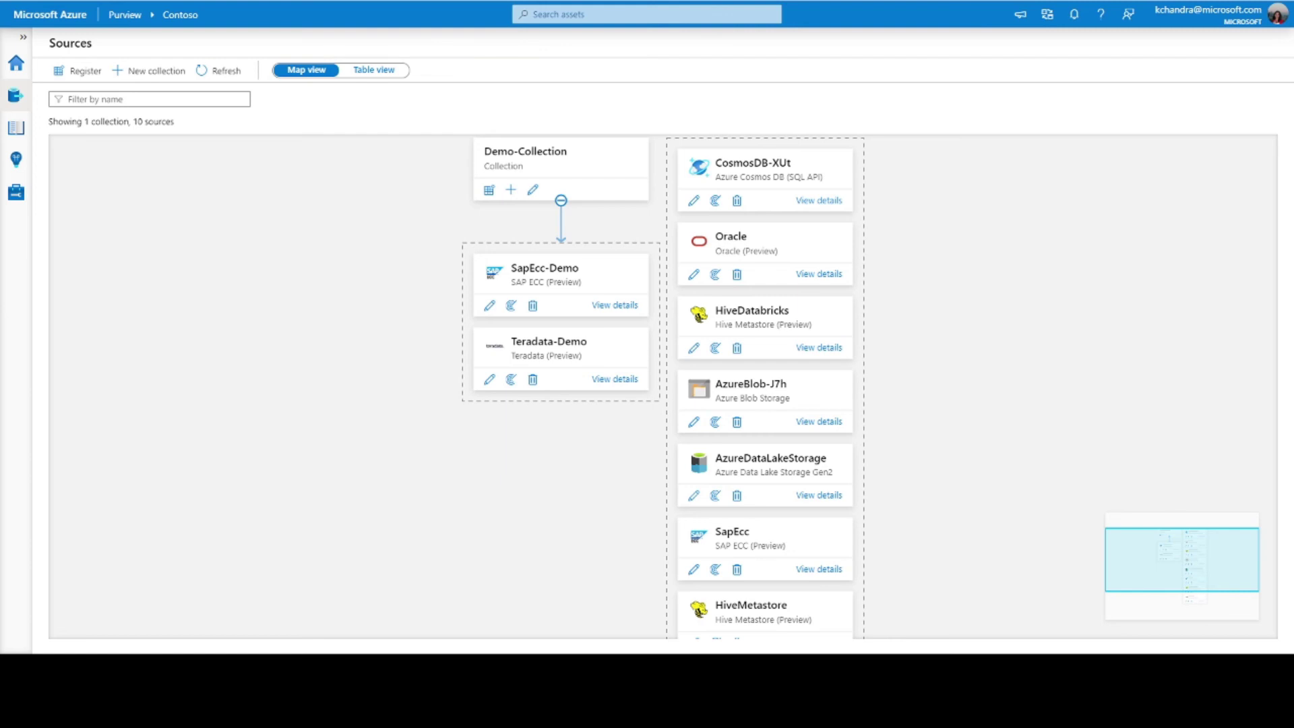
left_click(802, 572)
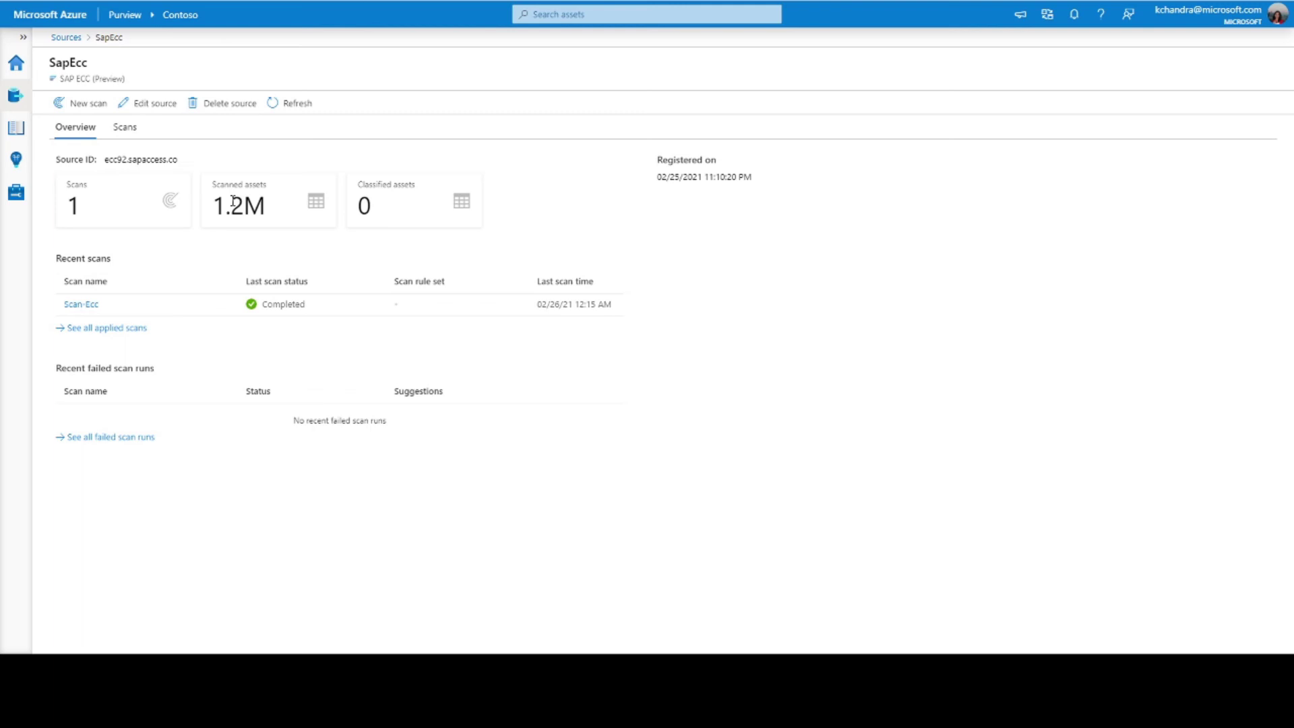
Browse SAP ECC assets by source type down to the ecc92_E92_00_800 instance.
left_click(14, 68)
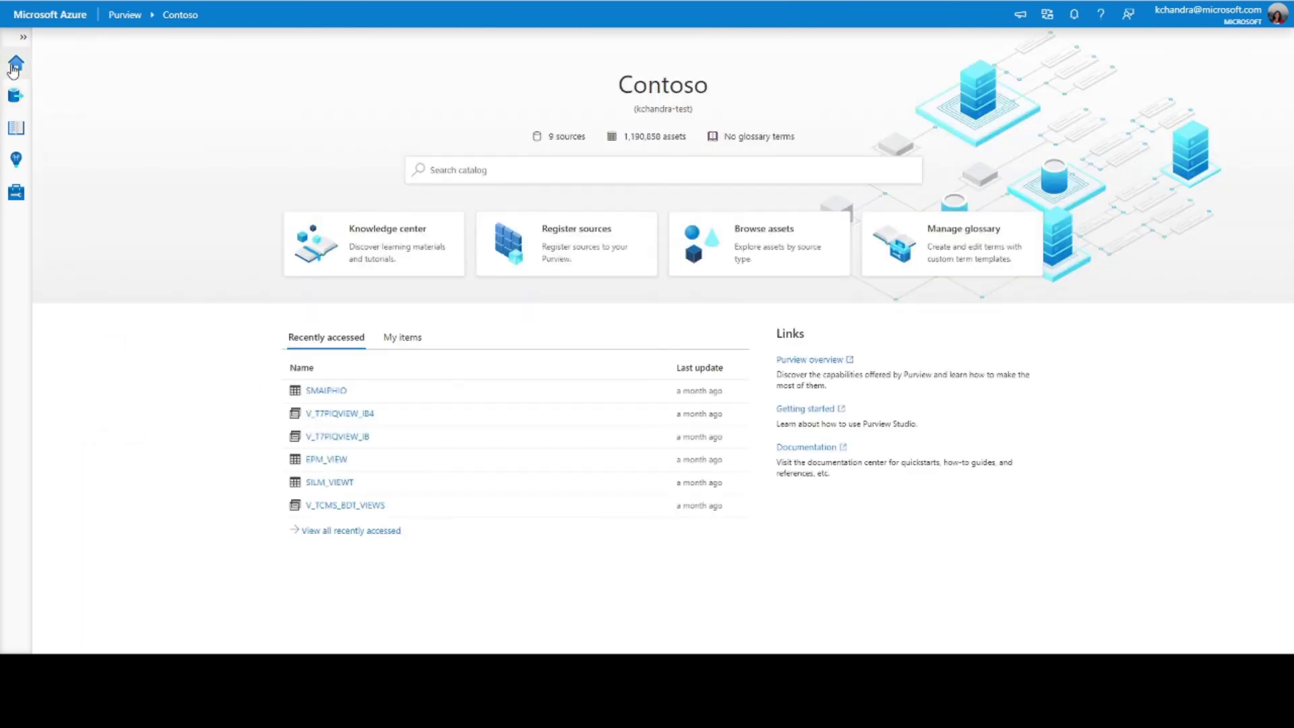
left_click(740, 246)
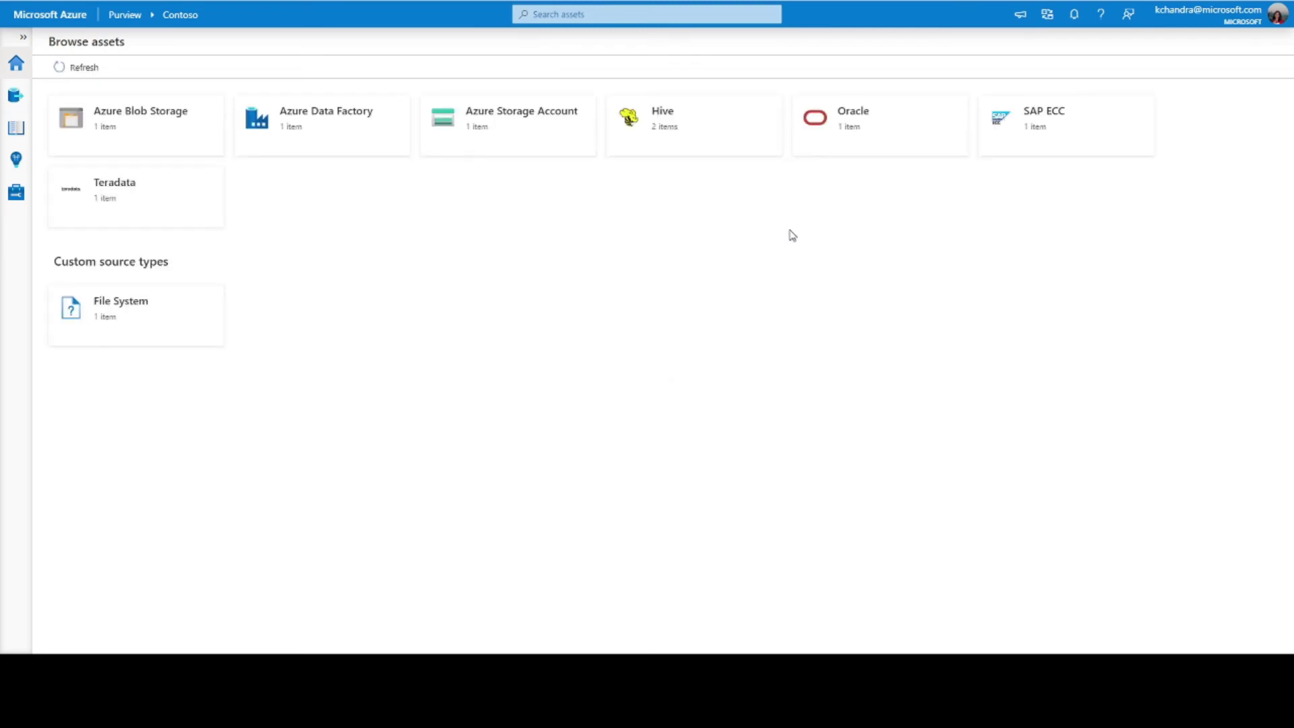
left_click(1044, 146)
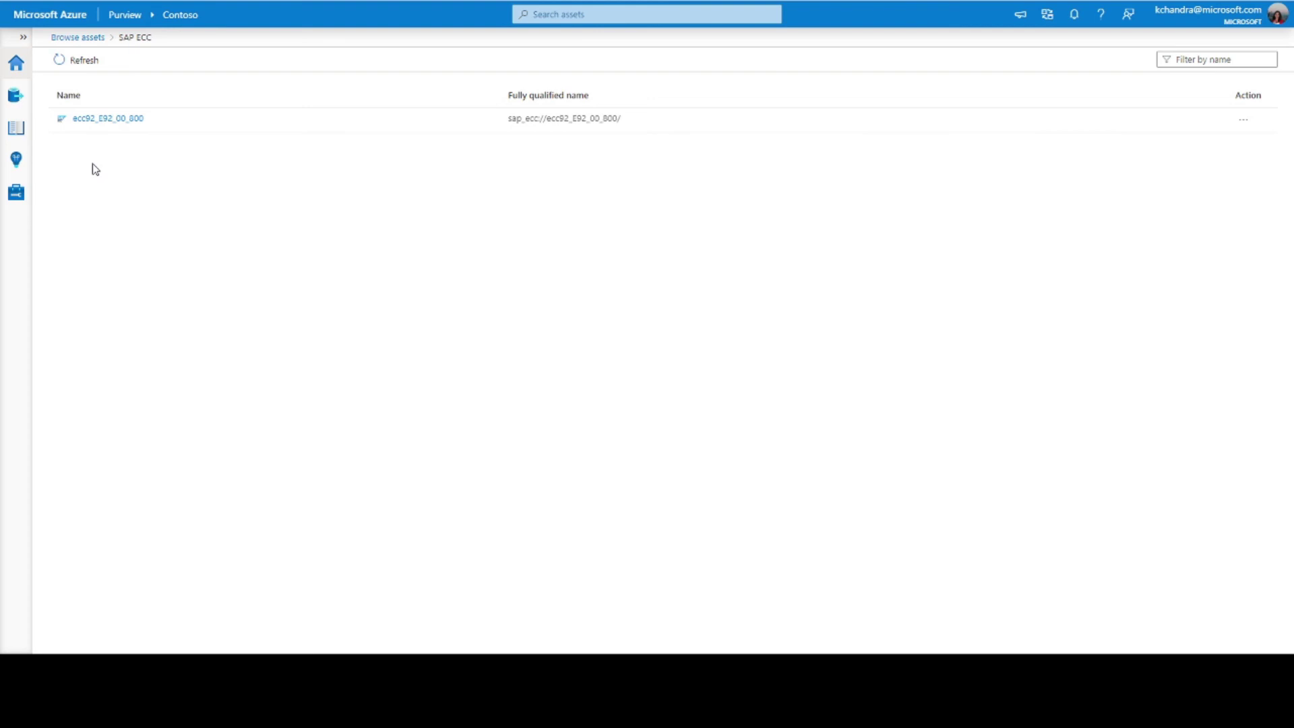
left_click(99, 120)
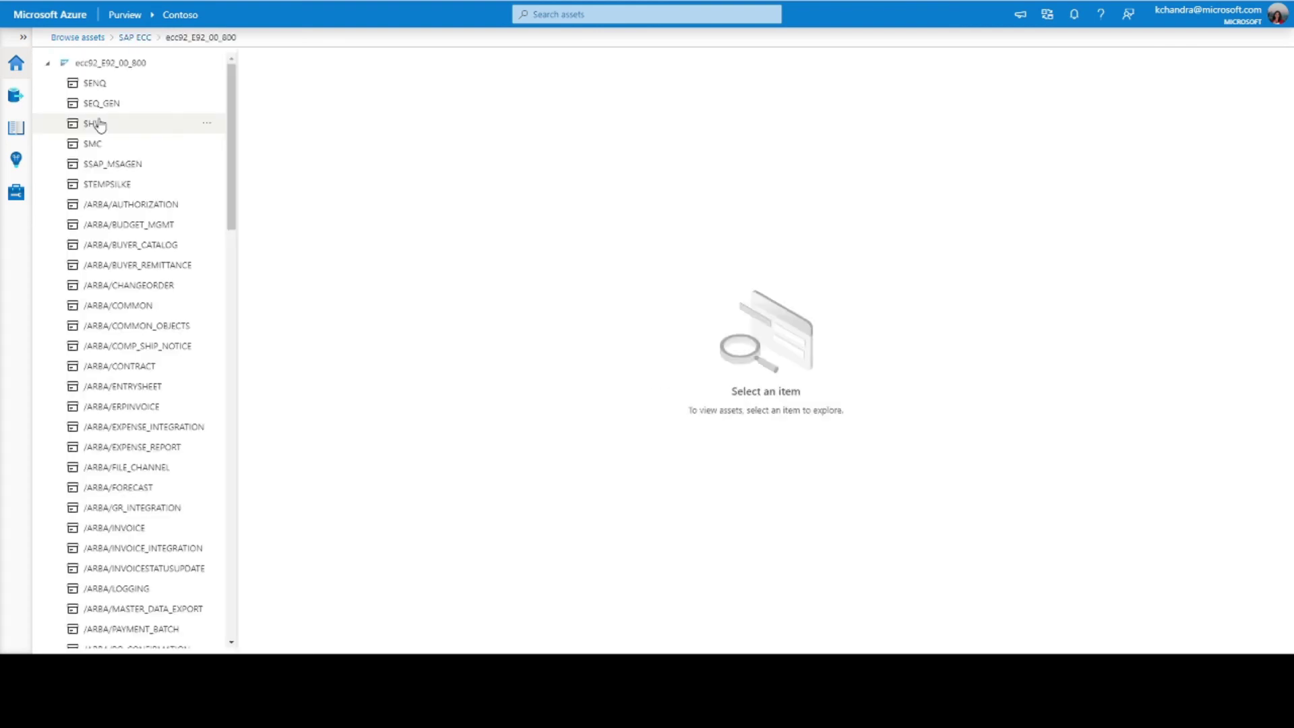
Show /ARBA/PAYMENT_BATCH, then the 114 assets in /ARBA/MASTER_DATA_EXPORT.
scroll(128, 411, "down", 4)
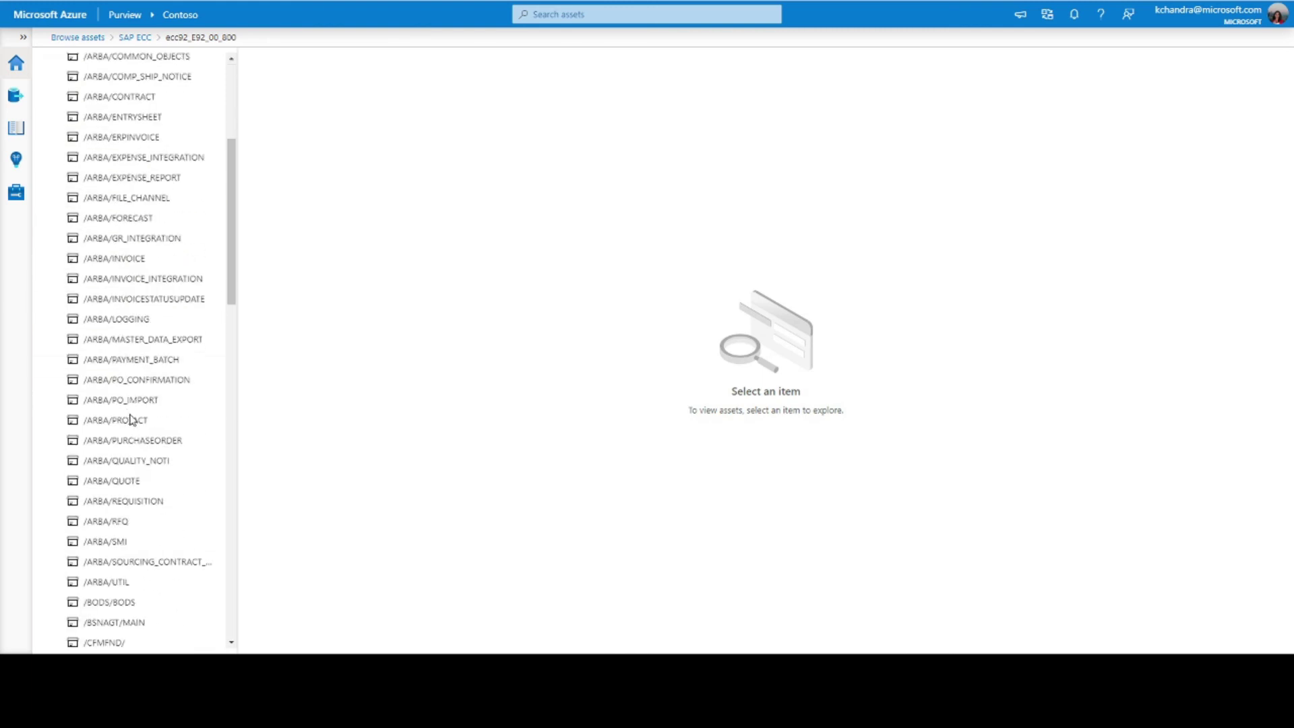
left_click(130, 368)
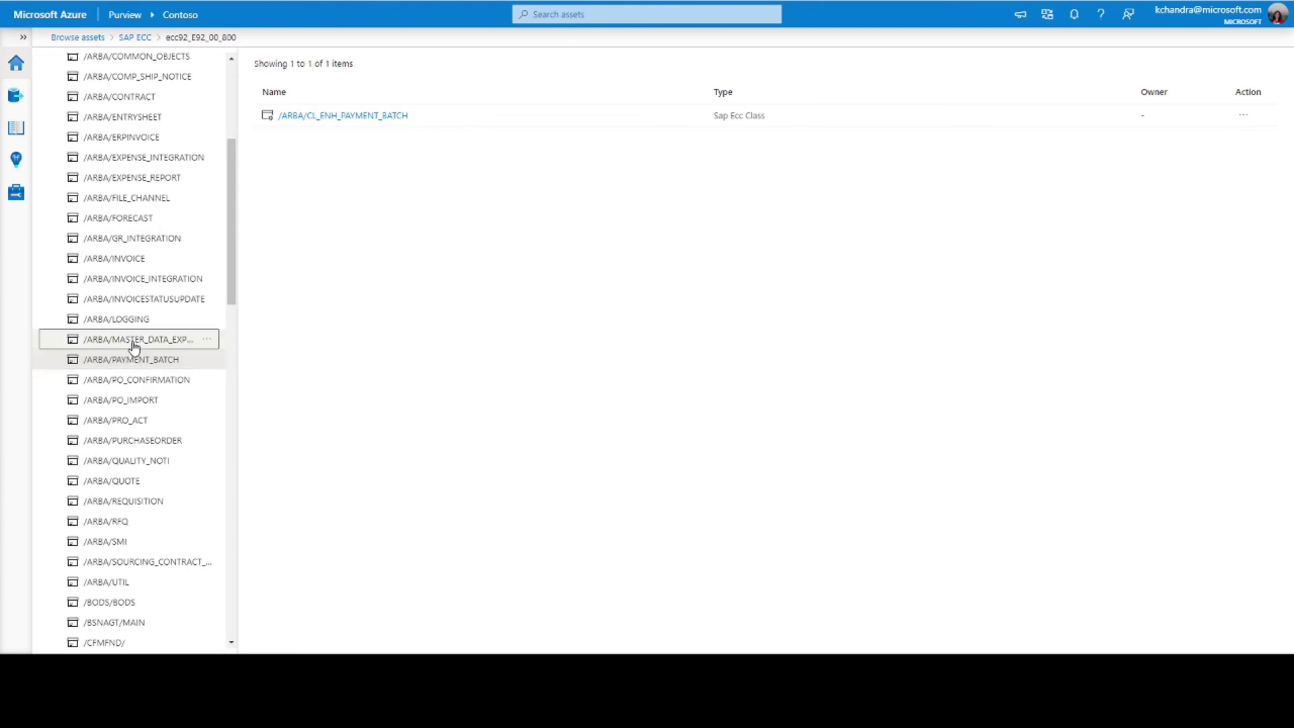
left_click(134, 344)
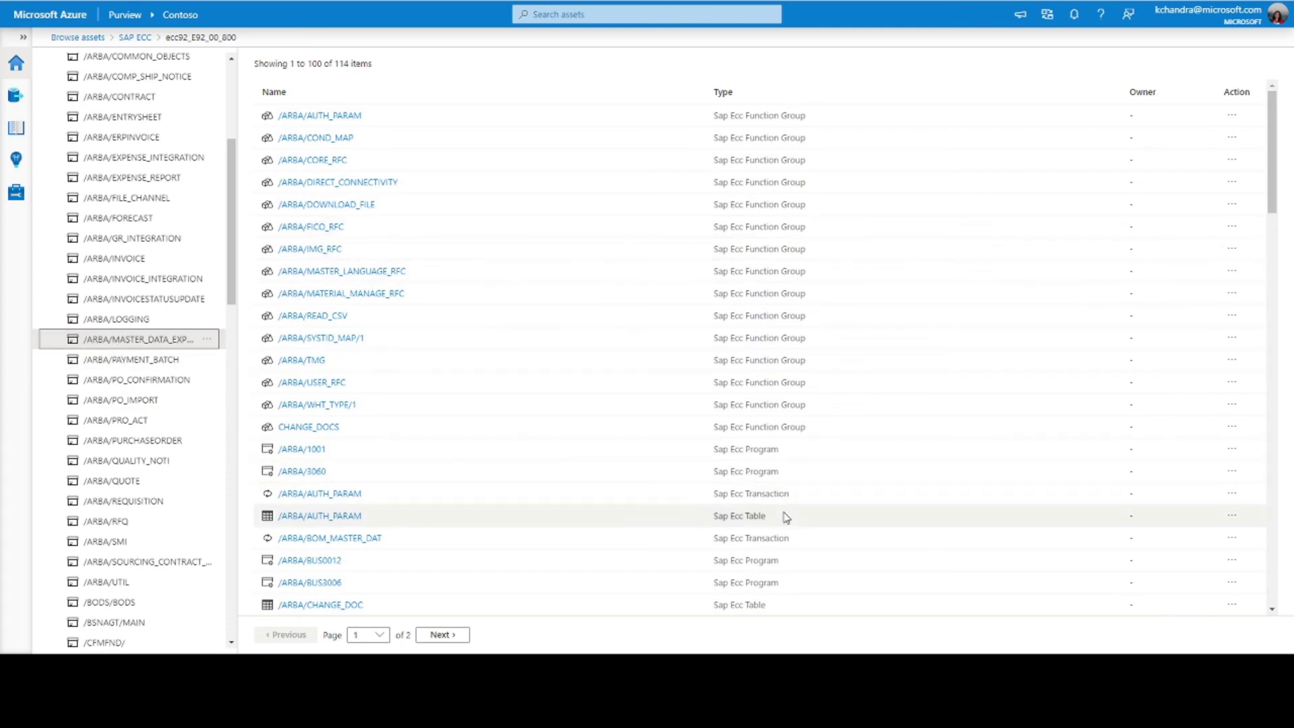
scroll(785, 519, "down", 1)
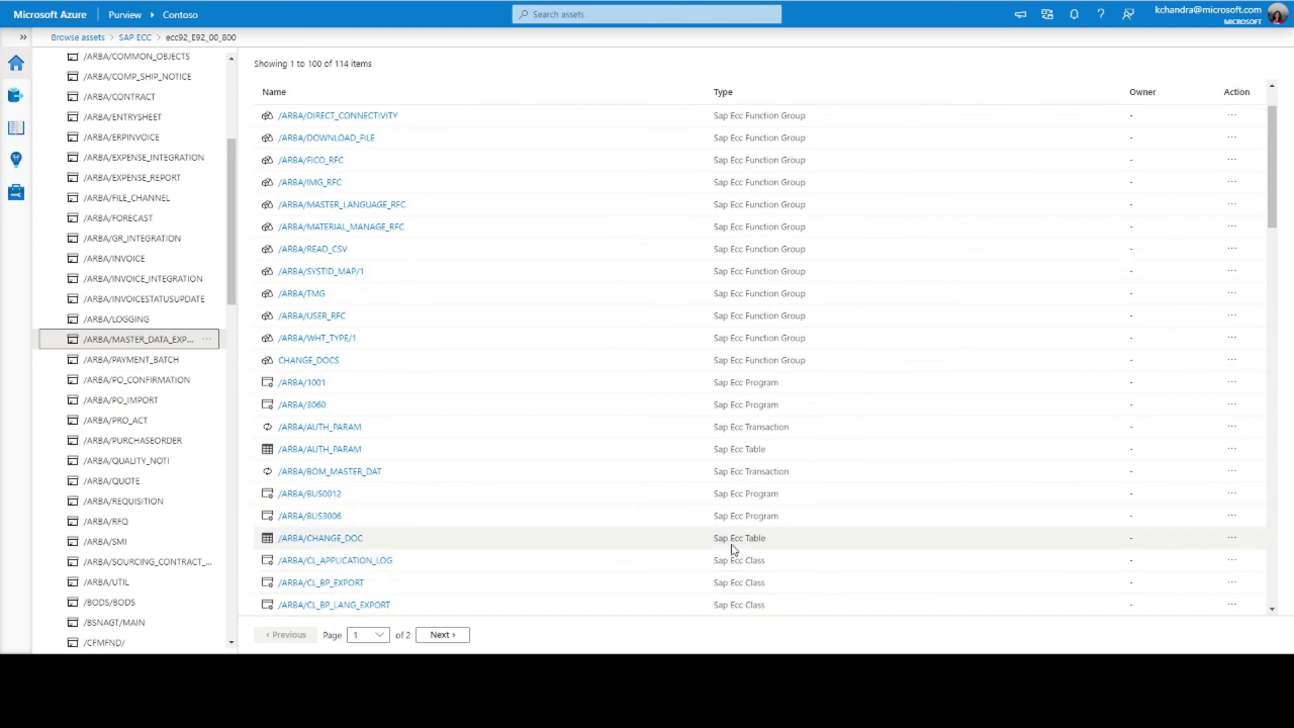
scroll(731, 540, "down", 2)
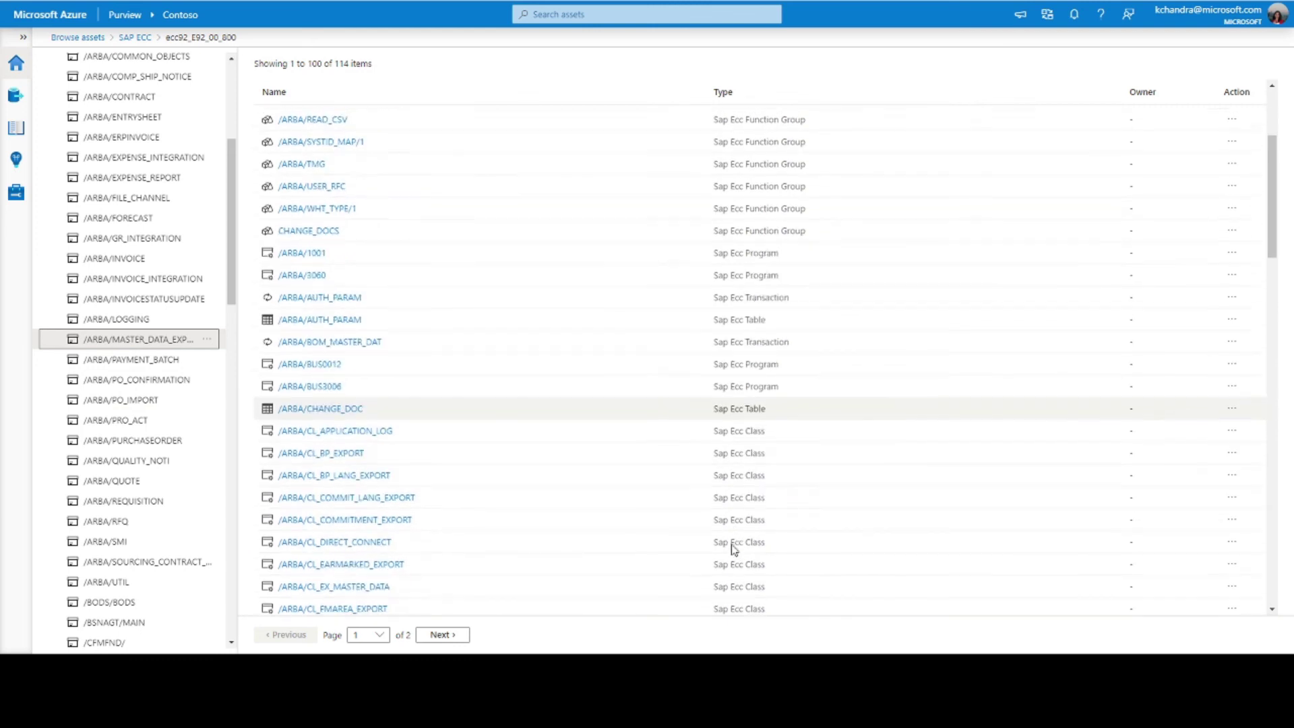
Open the /ARBA/AUTH_PARAM table and check its schema and unavailable lineage.
left_click(304, 315)
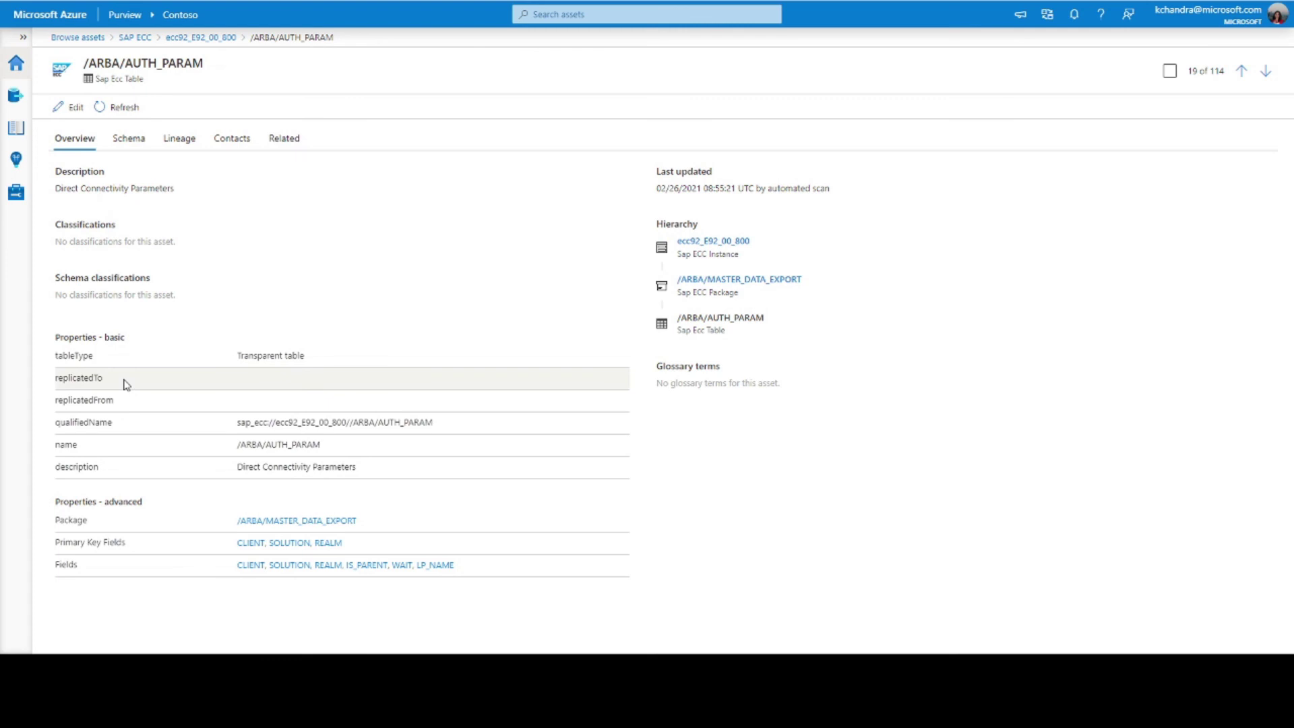
left_click(125, 146)
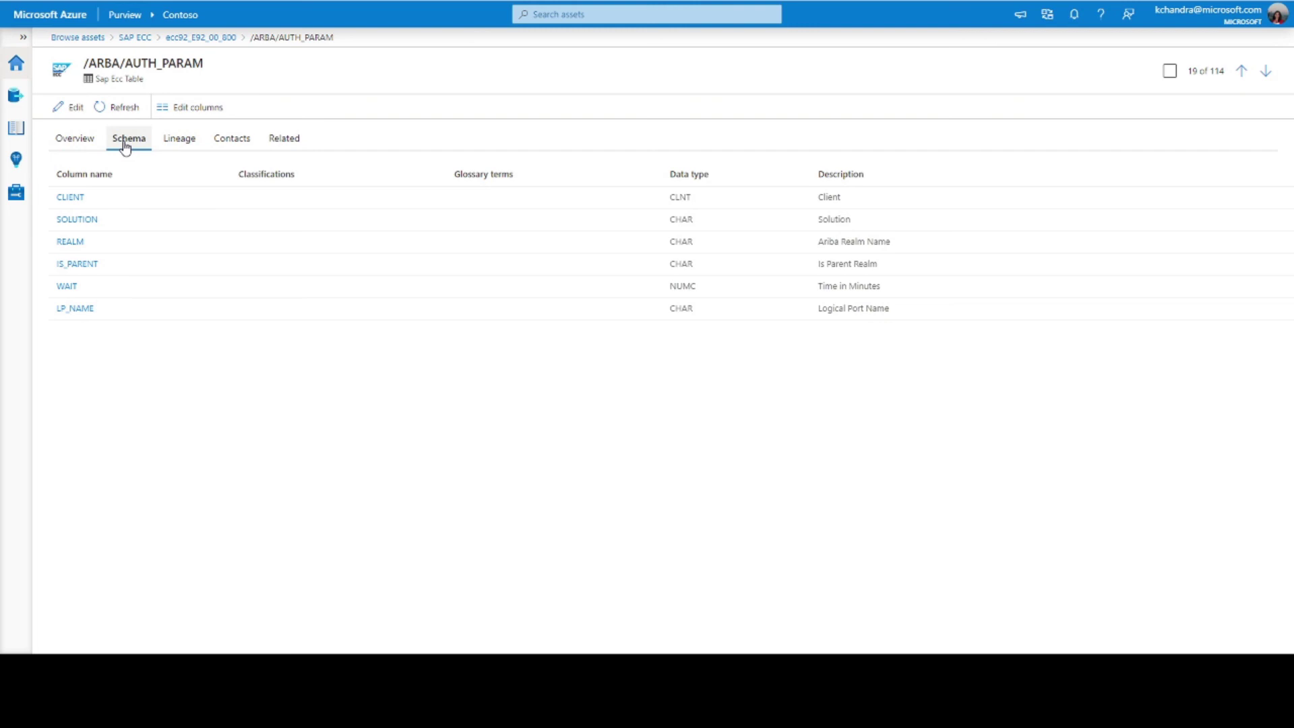
left_click(179, 146)
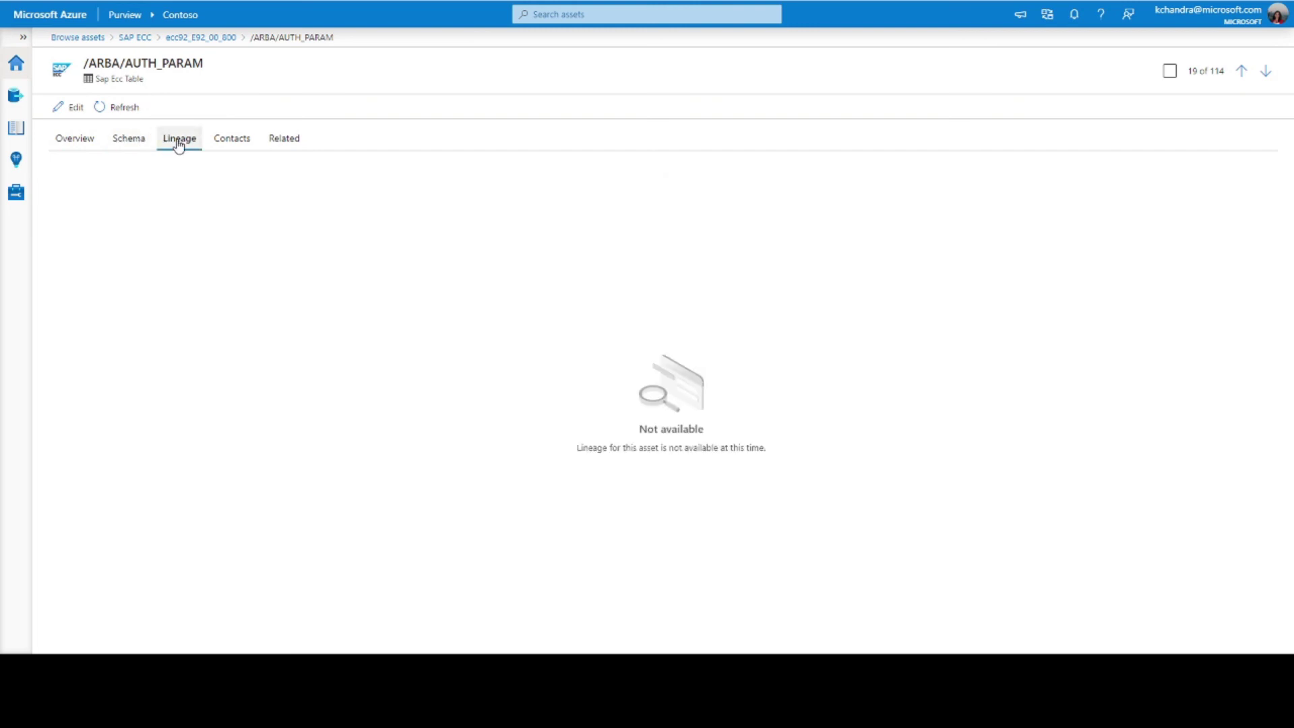
Search the catalog for V_T7PIQVIEW_IB4 and open the view.
left_click(539, 14)
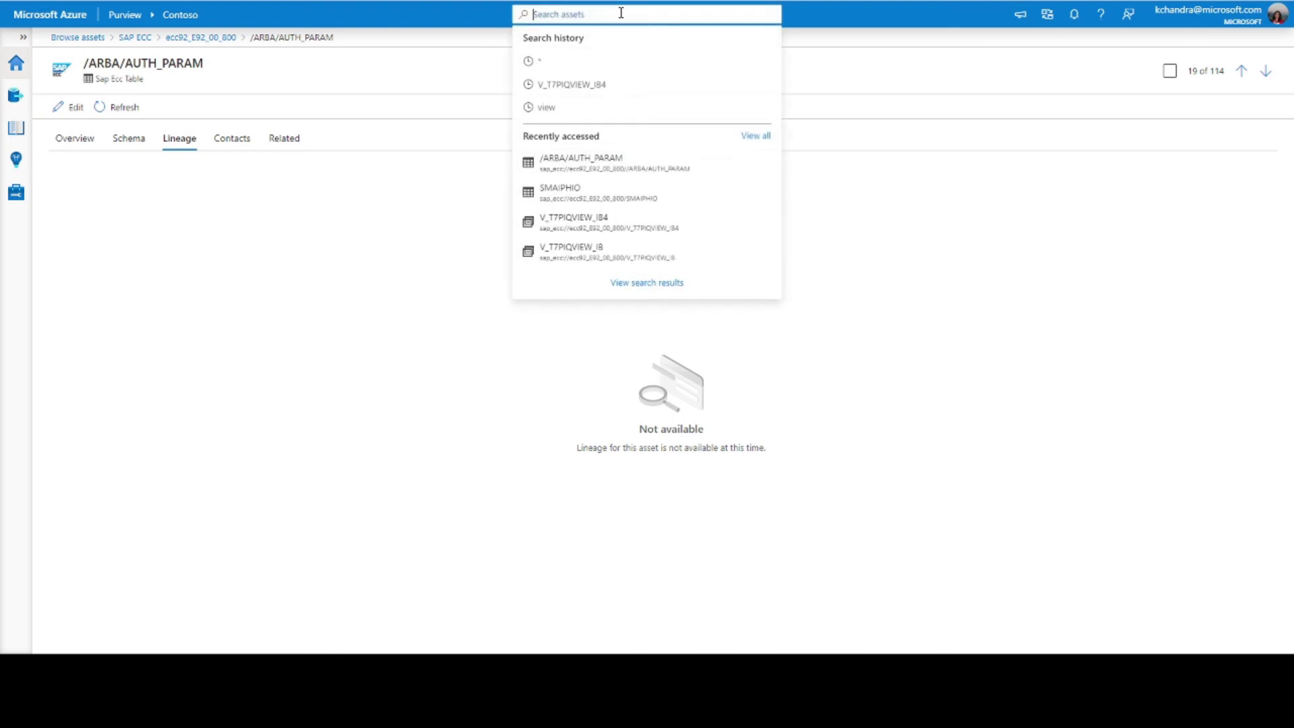
type("V_T7PIQVIEW_I84")
key("Return")
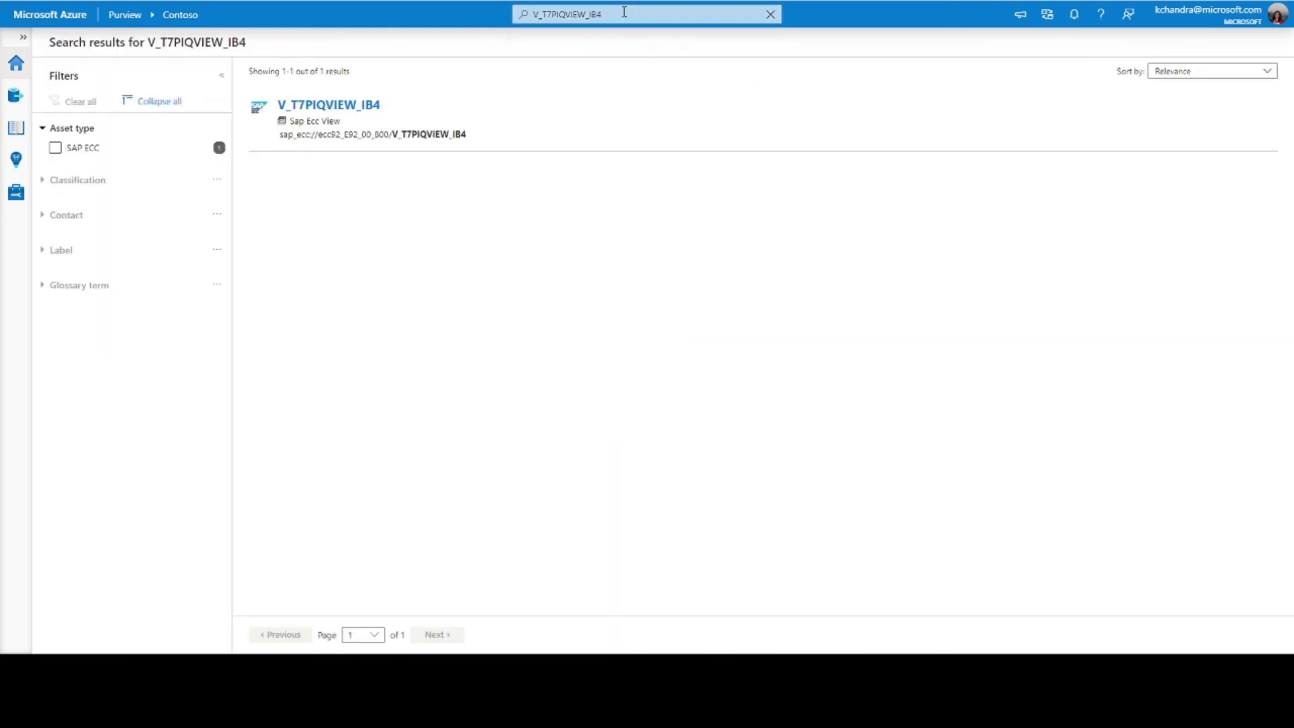
left_click(355, 106)
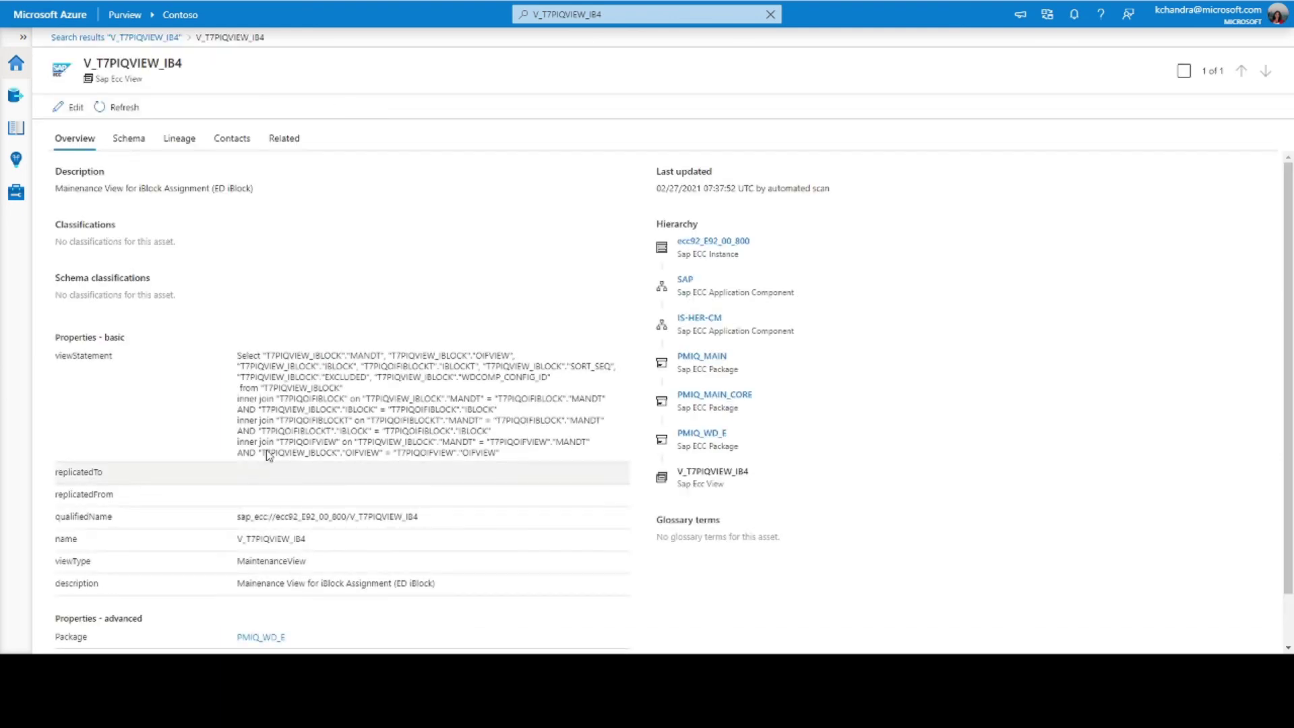
Check the view's columns and lineage from T7PIQVIEW_IBLOCK, then return to the Sources map.
left_click(128, 140)
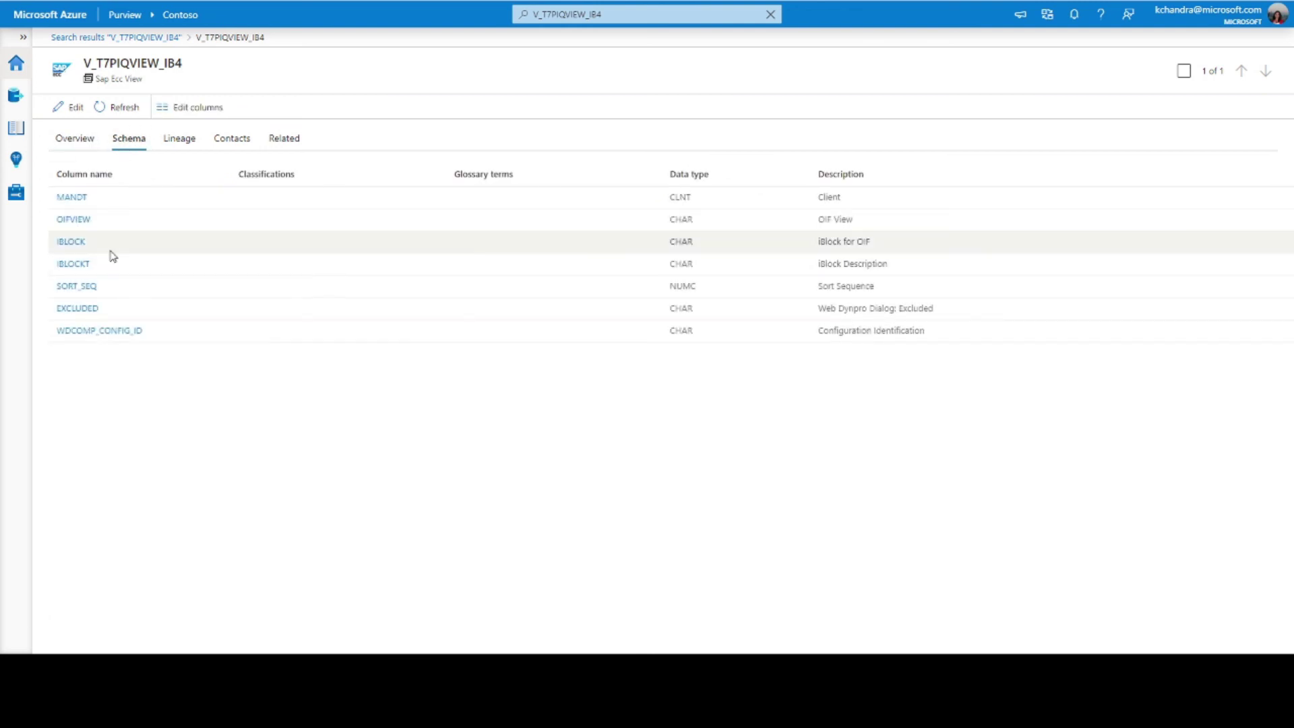
left_click(176, 141)
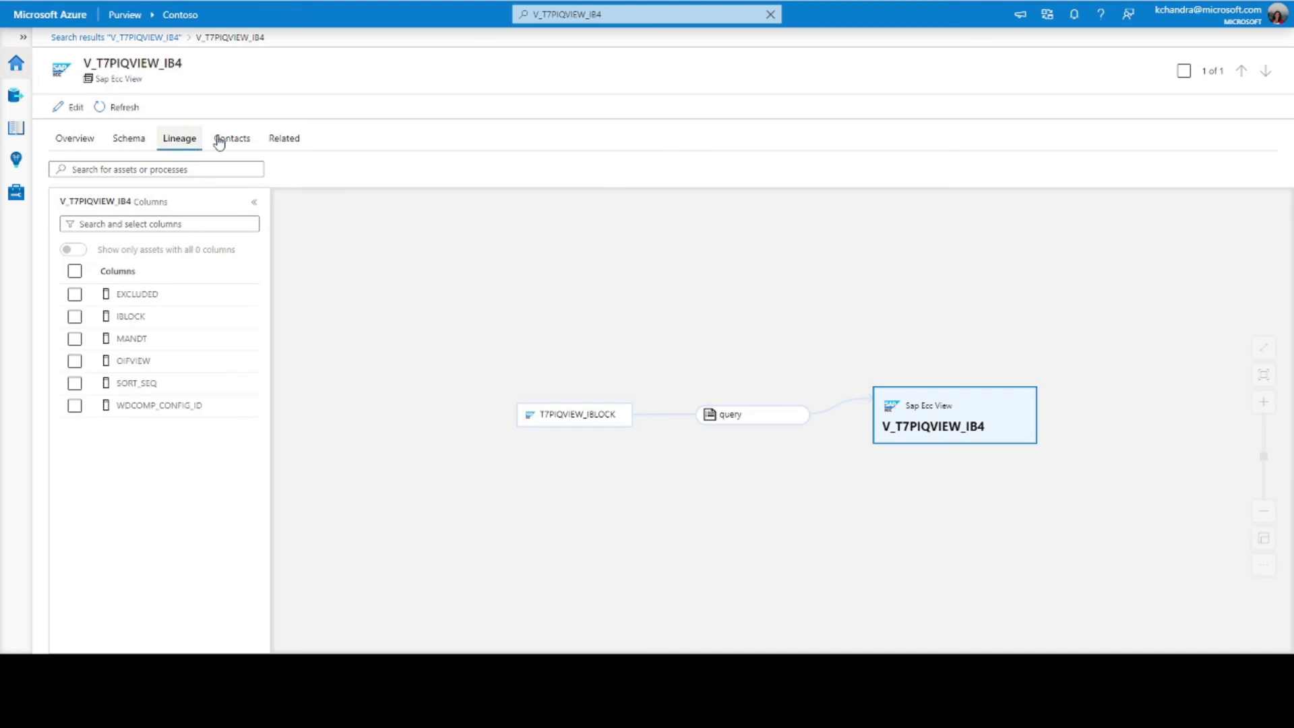
mouse_move(602, 427)
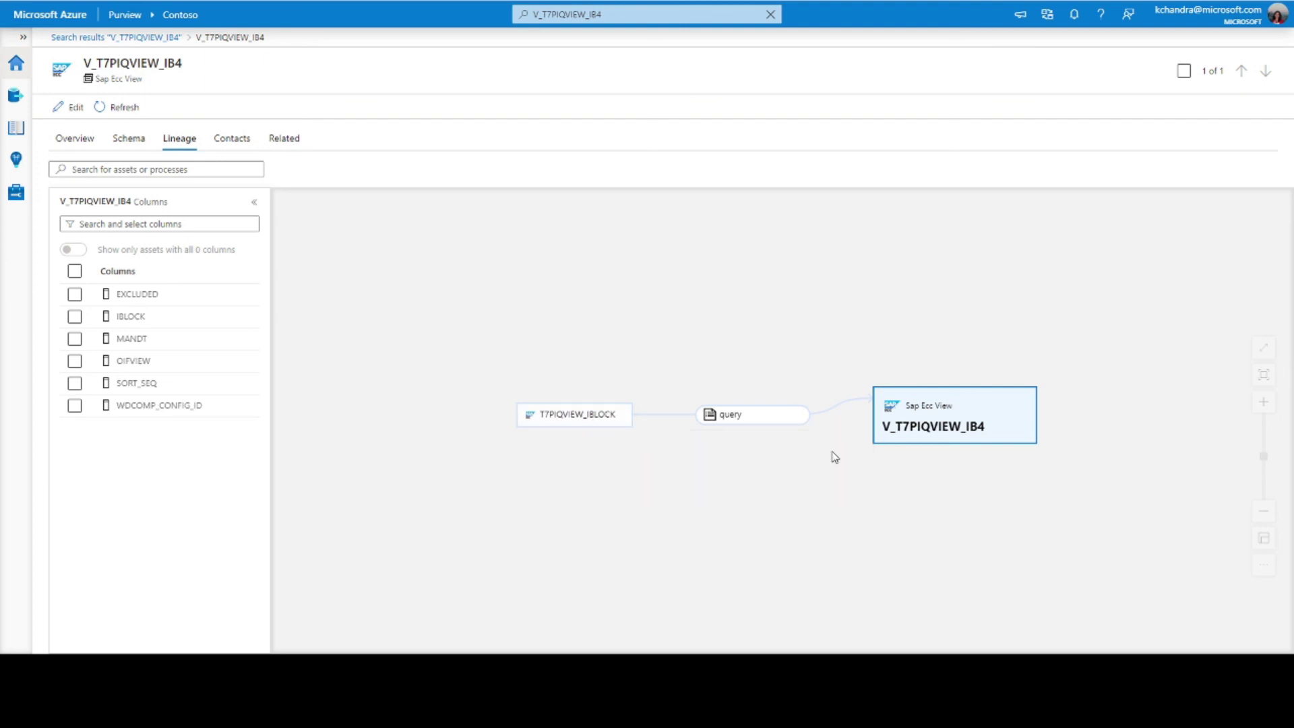
mouse_move(731, 419)
left_click(22, 100)
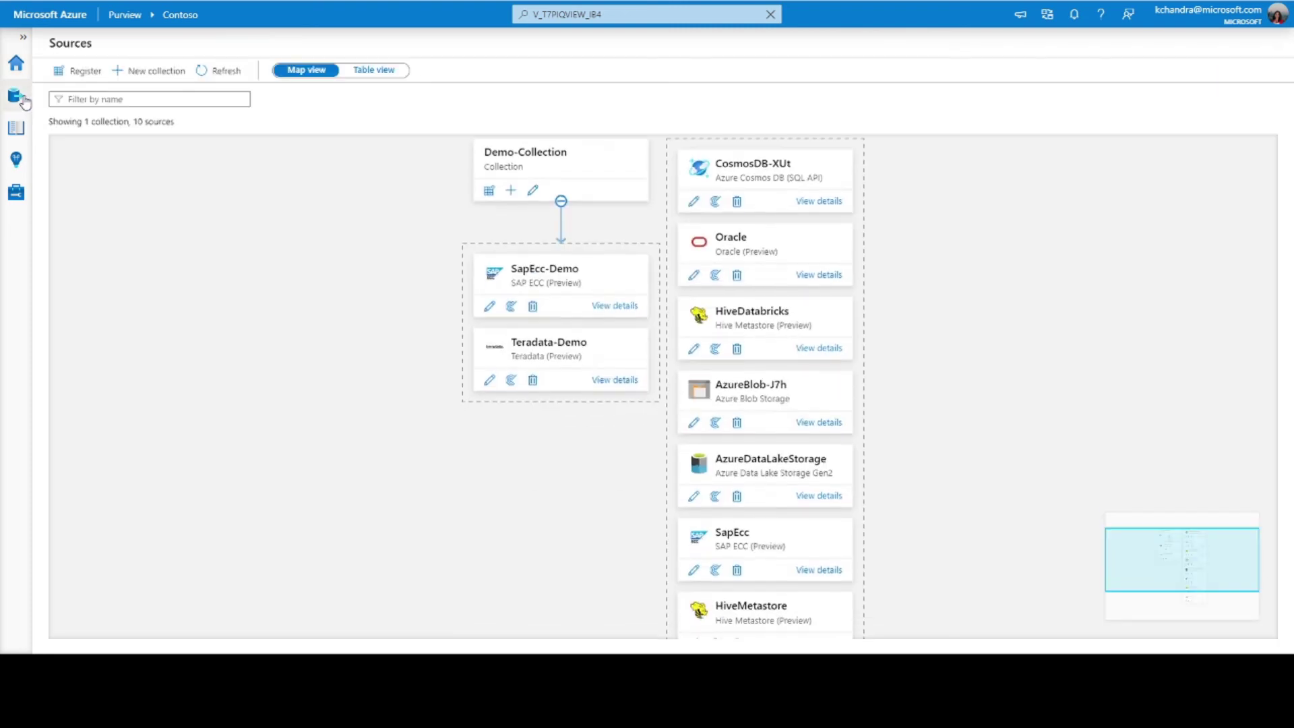